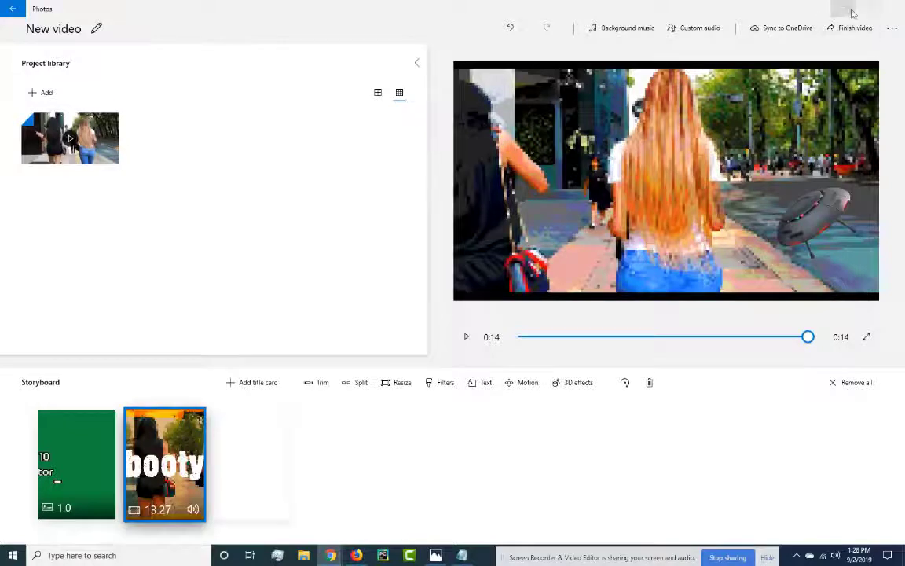
left_click(851, 9)
left_click(87, 555)
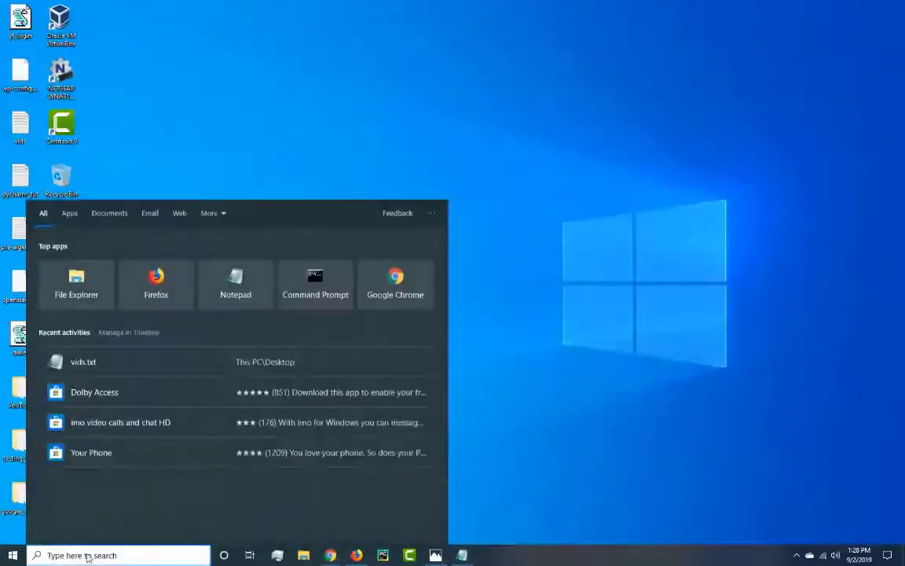
type("video")
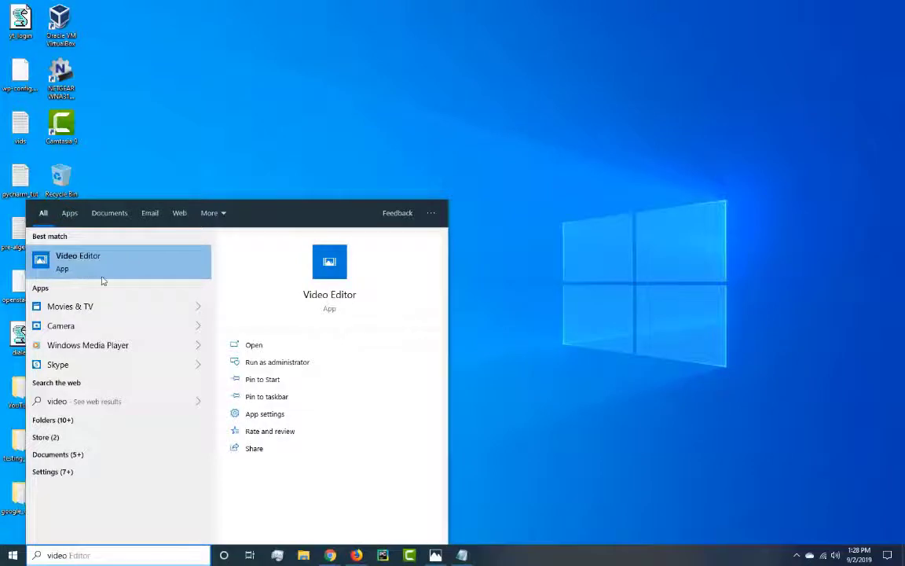
left_click(500, 259)
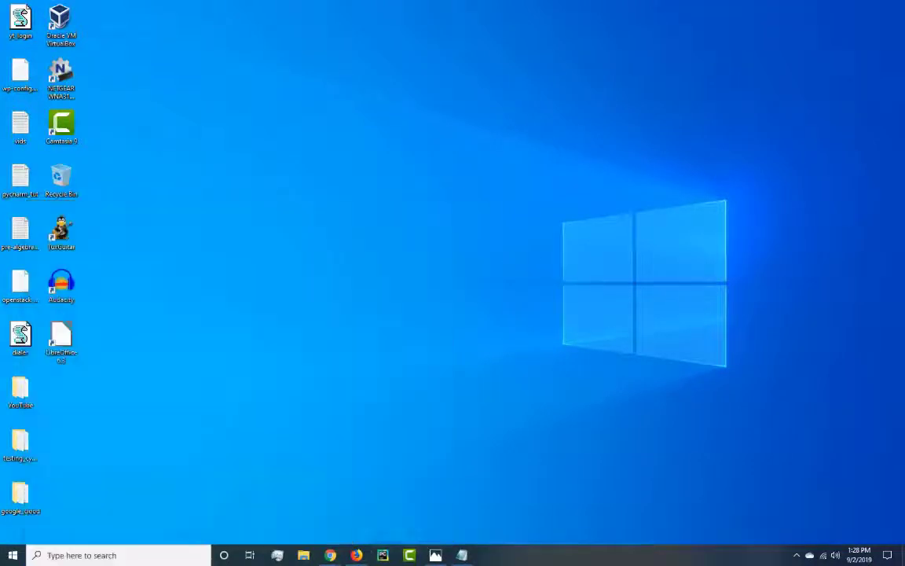
left_click(435, 556)
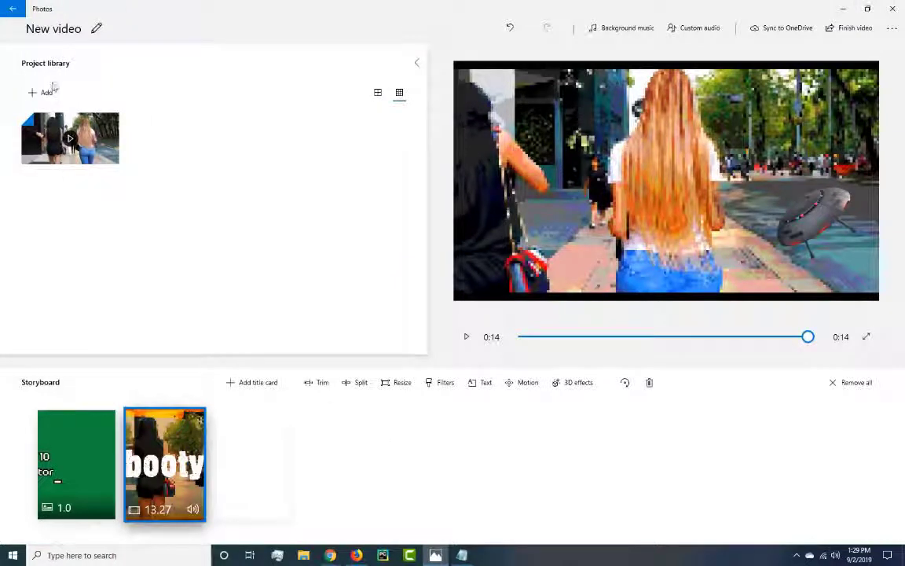
- Close the open project, relaunch Video Editor through a Windows search for "video" and start a blank project named New video
left_click(893, 9)
left_click(116, 555)
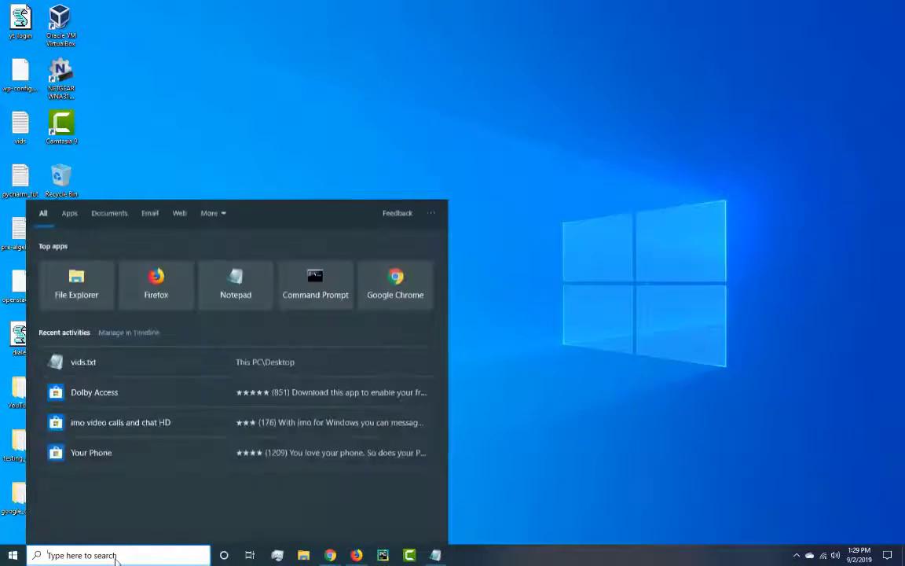
type("video")
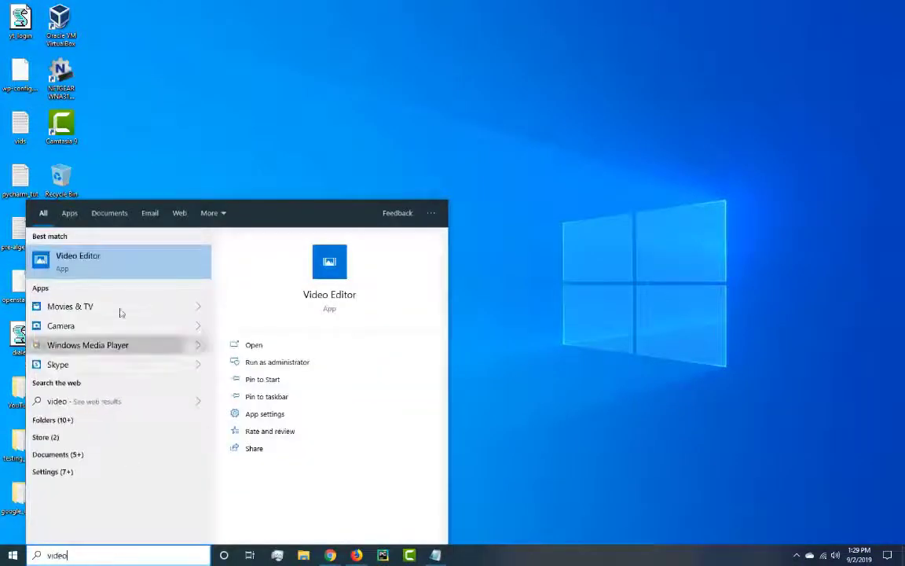
left_click(80, 256)
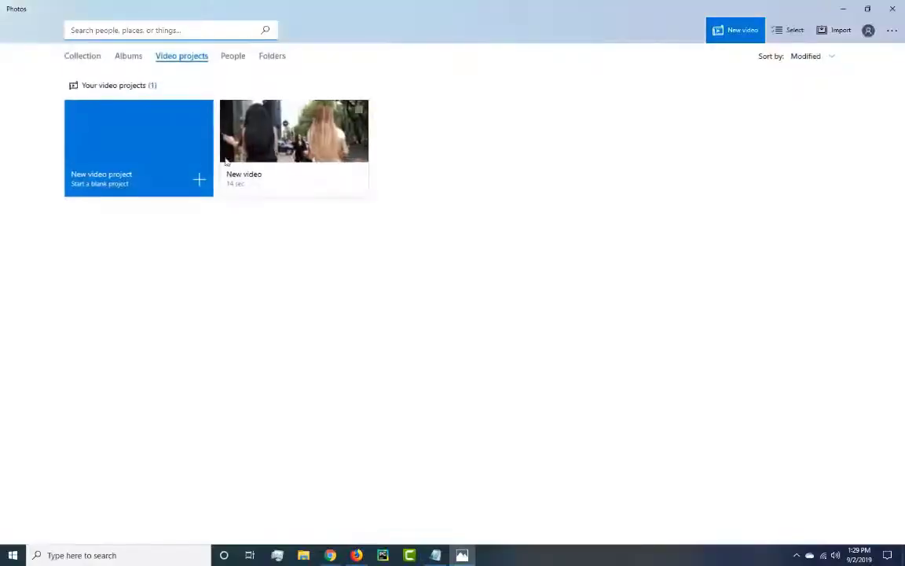
left_click(150, 163)
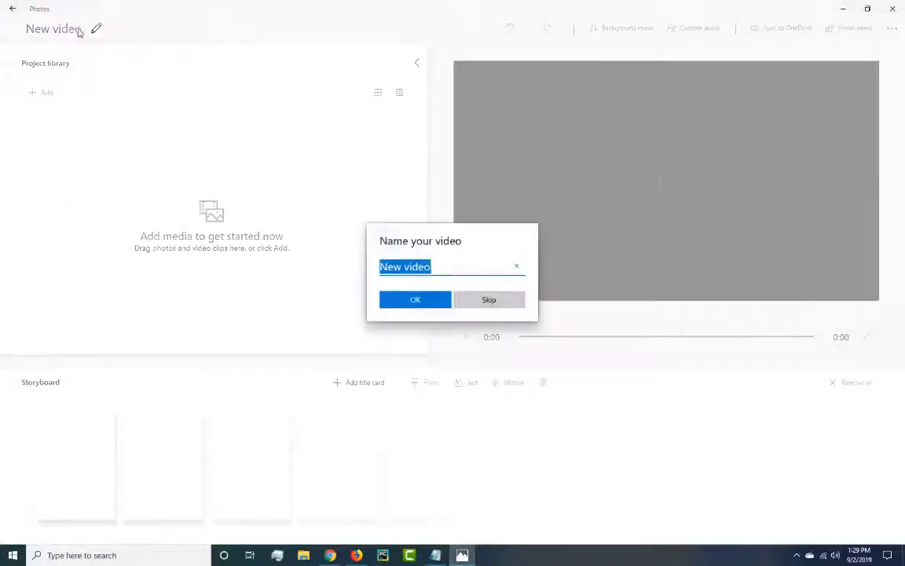
left_click(415, 300)
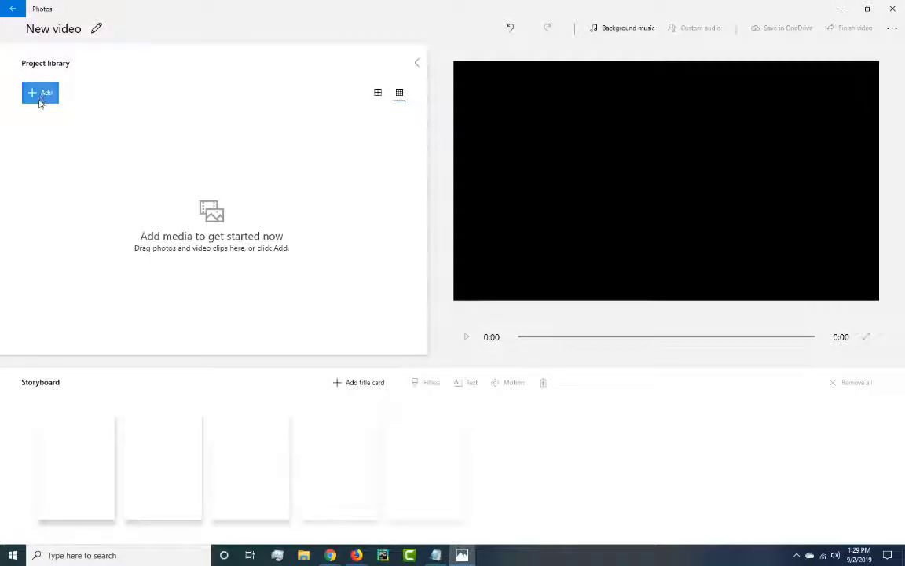
left_click(41, 97)
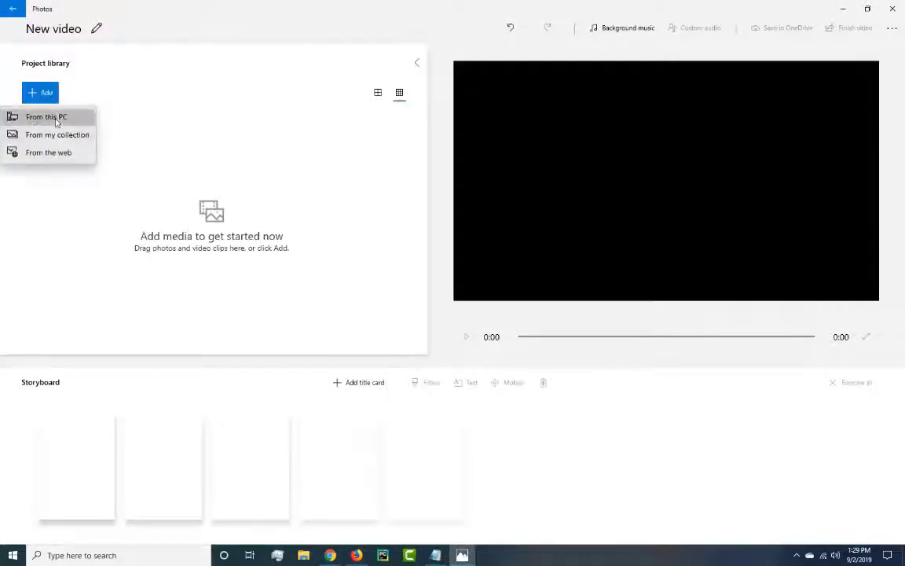
left_click(55, 119)
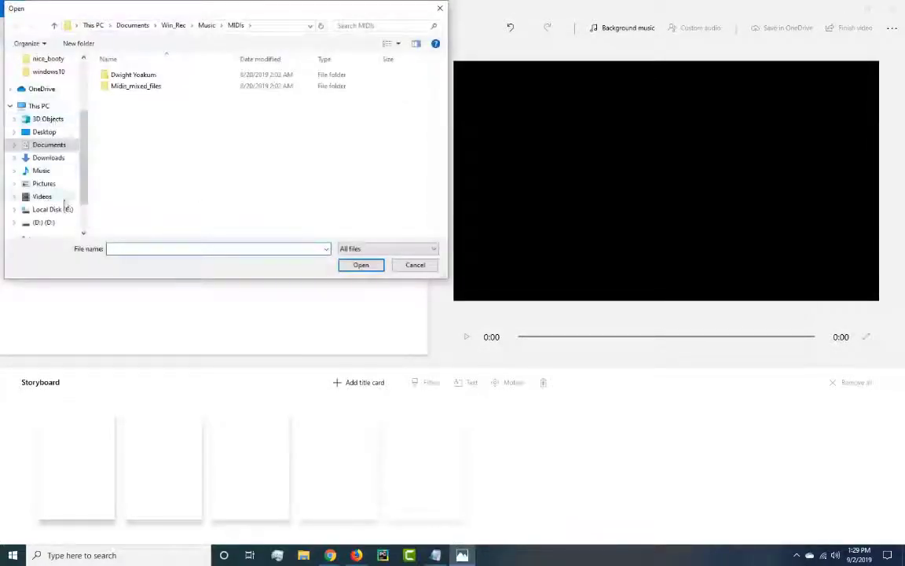
scroll(88, 181, "down", 2)
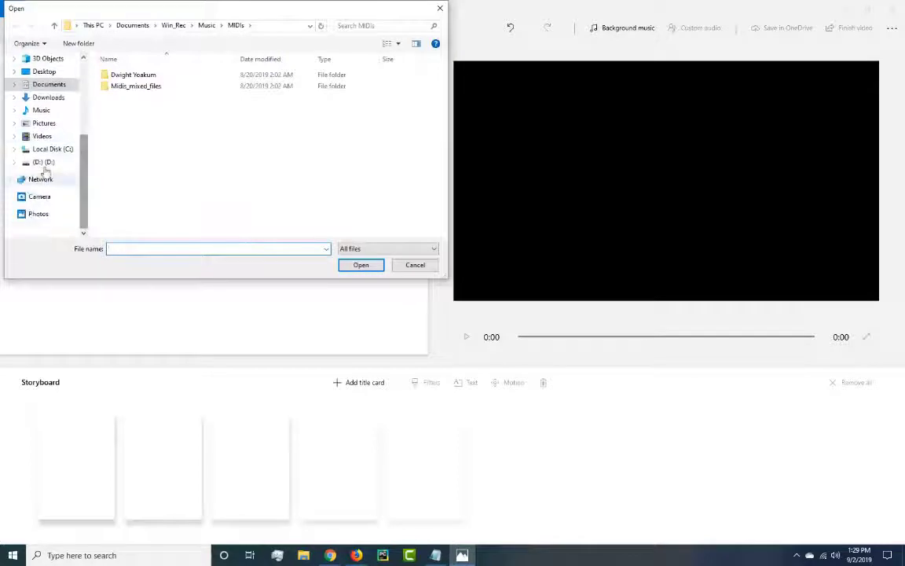
left_click(416, 265)
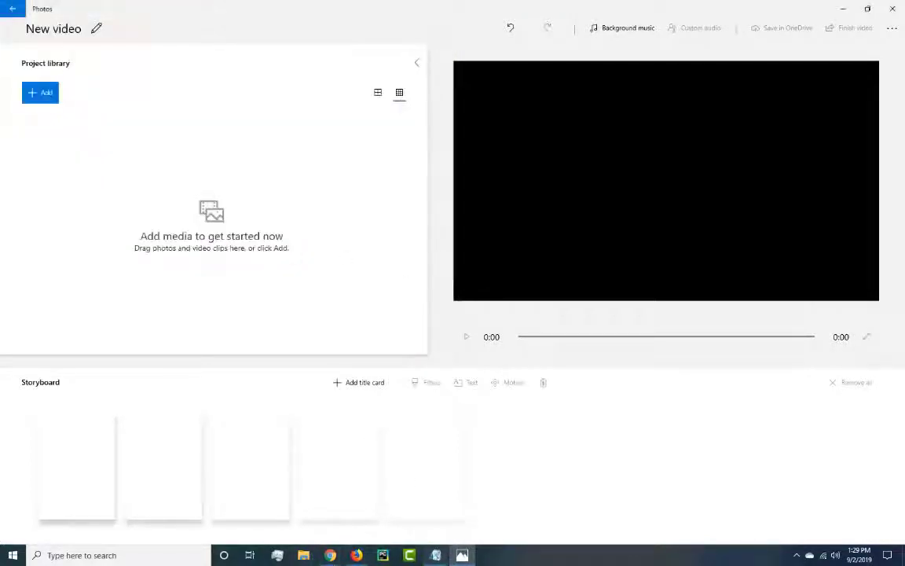
- Switch to File Explorer and play the testBooty2 video from the windows10 folder, closing the player when it ends
left_click(838, 15)
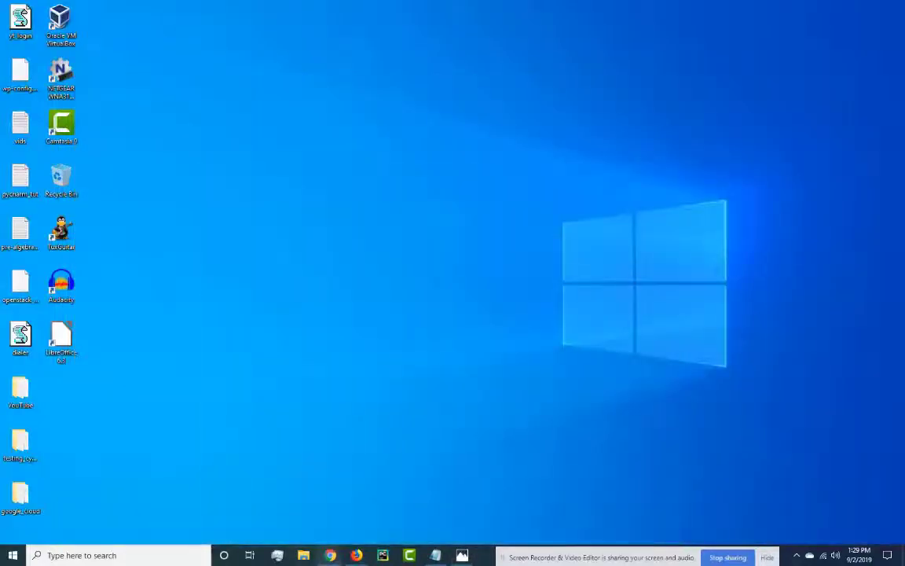
left_click(304, 555)
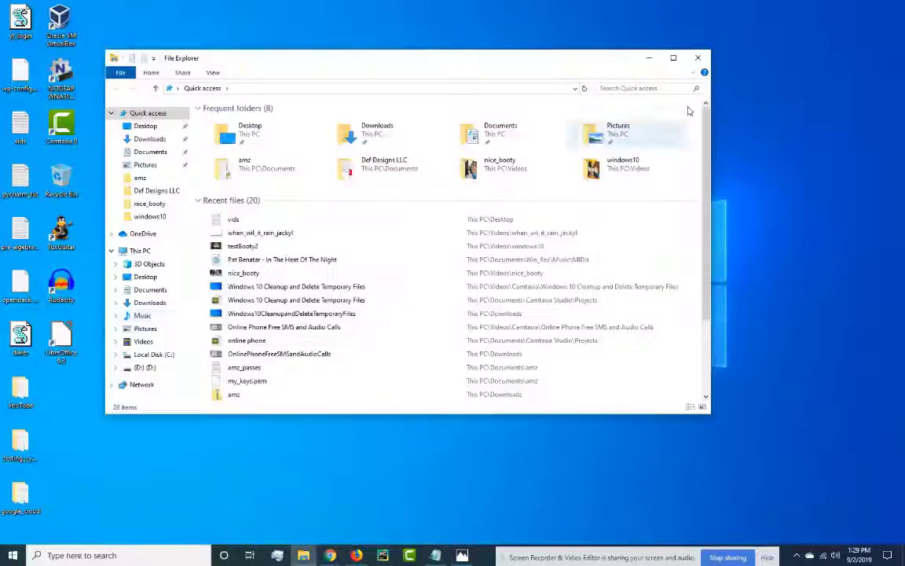
double_click(625, 165)
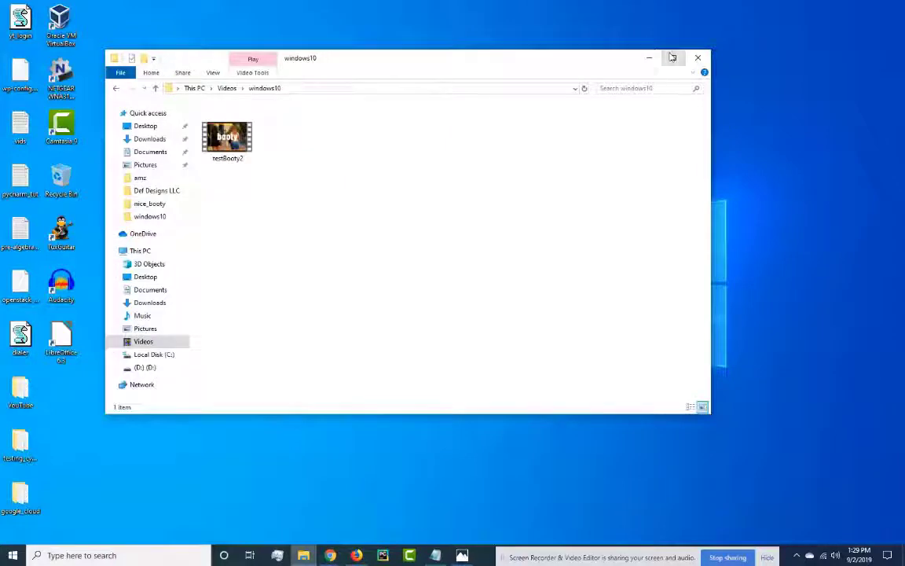
left_click(674, 57)
left_click(135, 91)
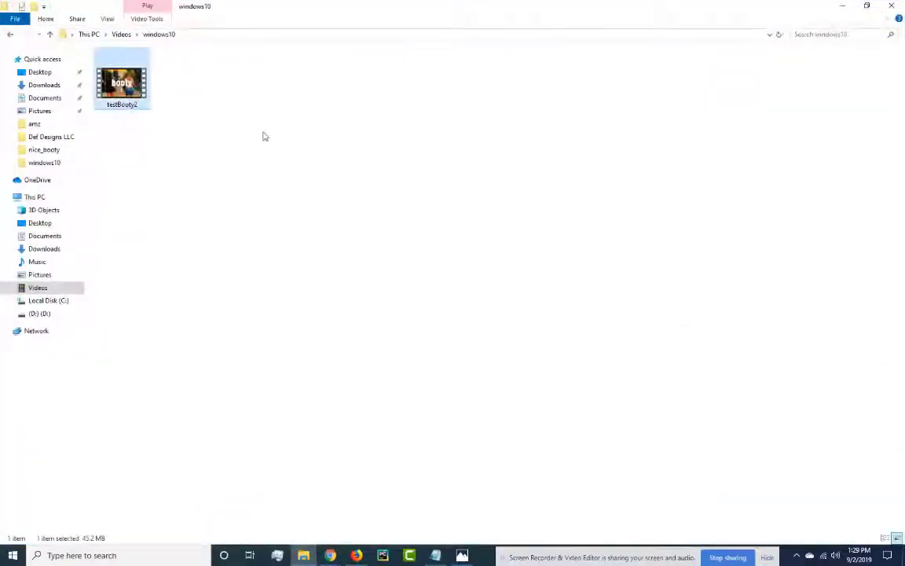
double_click(124, 90)
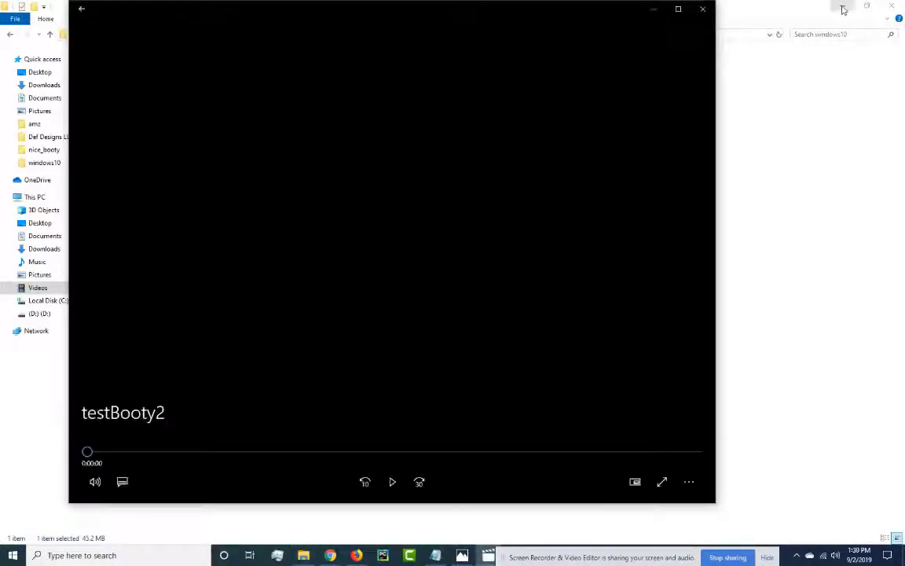
left_click(842, 10)
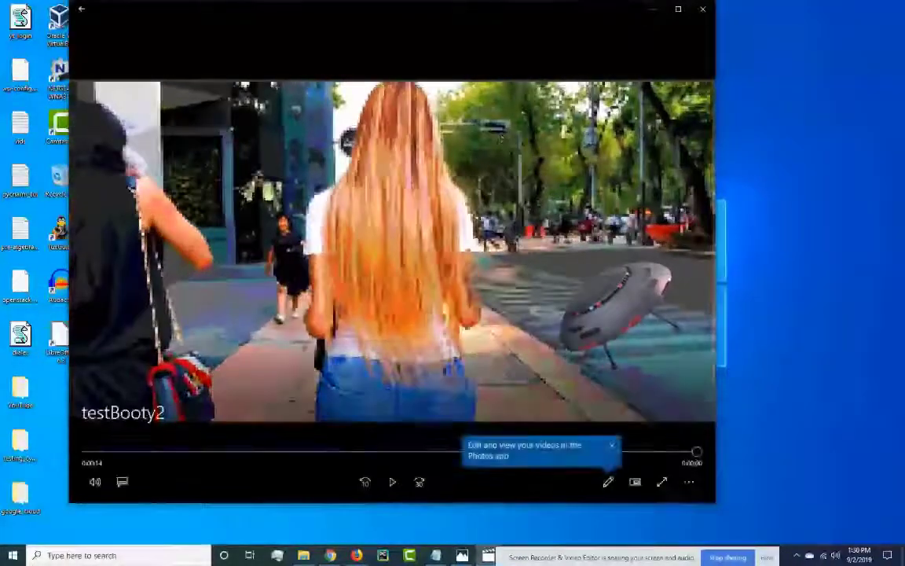
left_click(703, 10)
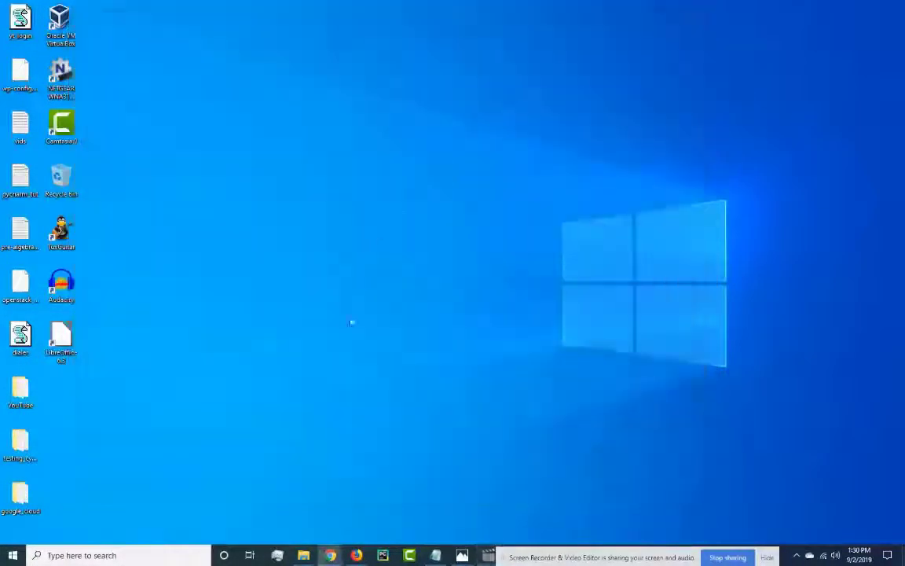
- Switch back to Photos and import the nice_booty video from the PC's Videos\nice_booty folder into the project library
left_click(462, 555)
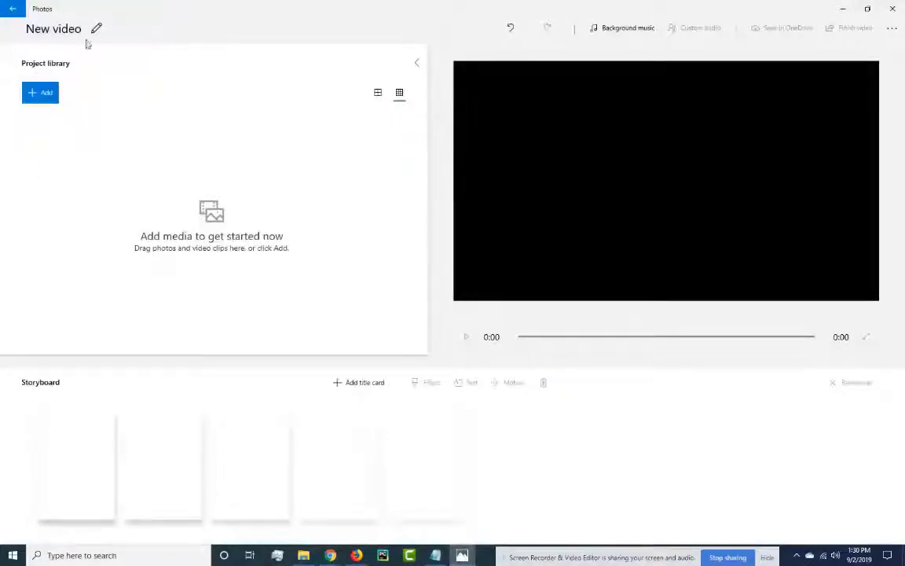
left_click(48, 96)
left_click(47, 114)
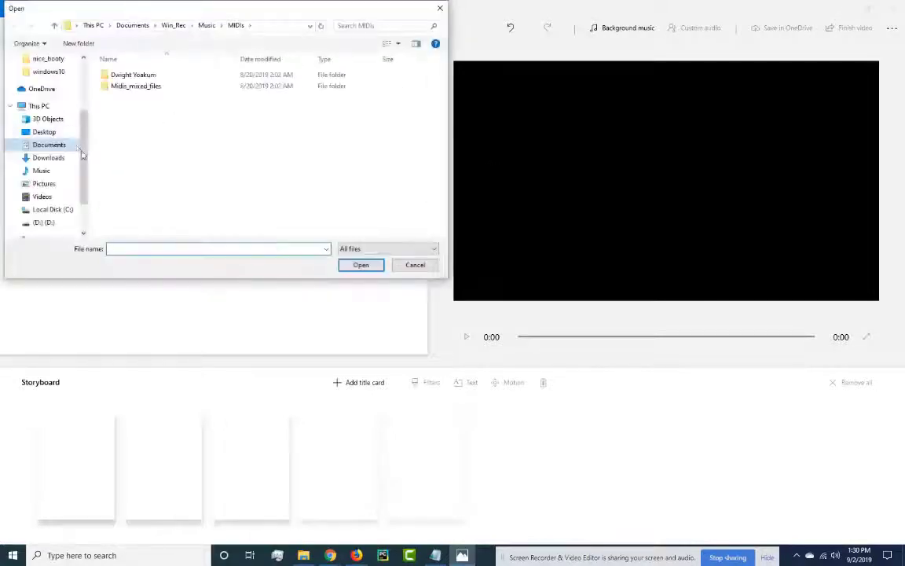
left_click(47, 196)
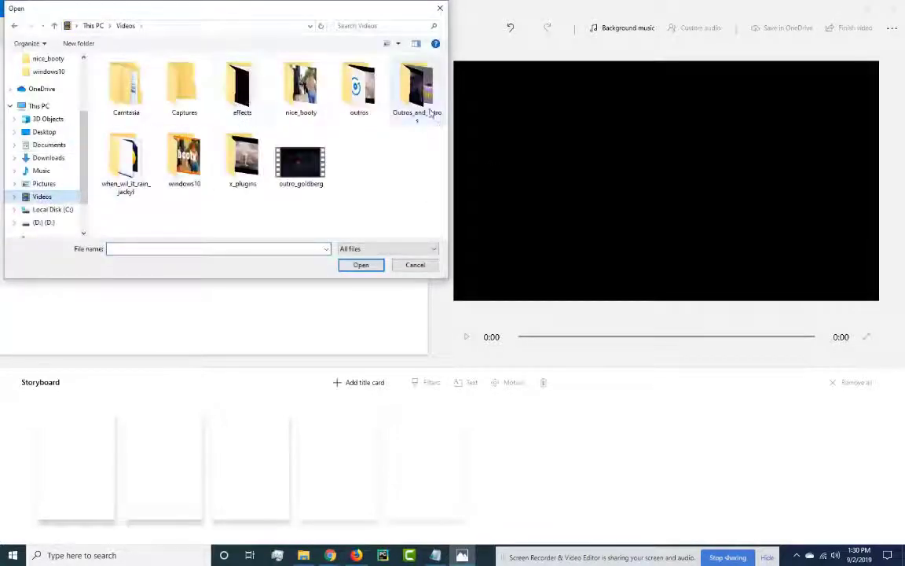
double_click(301, 88)
left_click(143, 110)
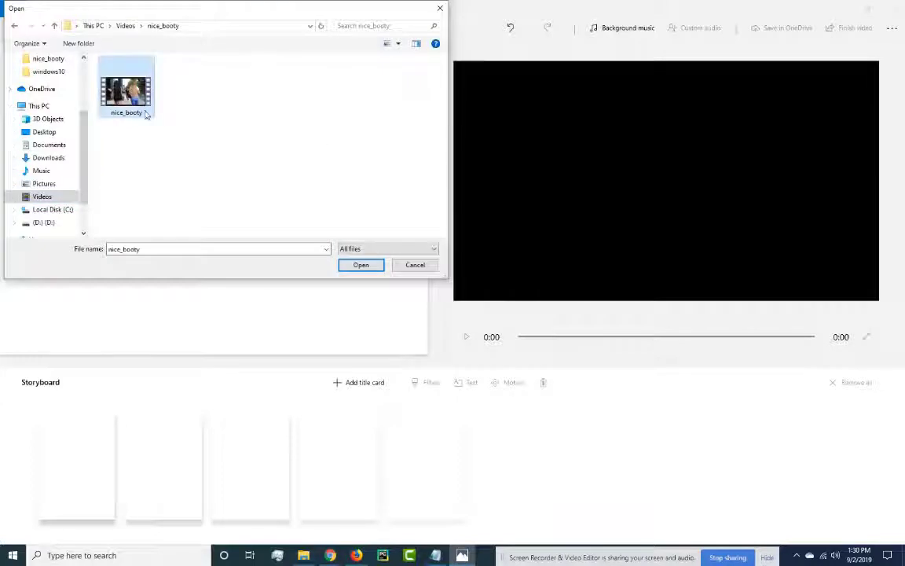
left_click(360, 265)
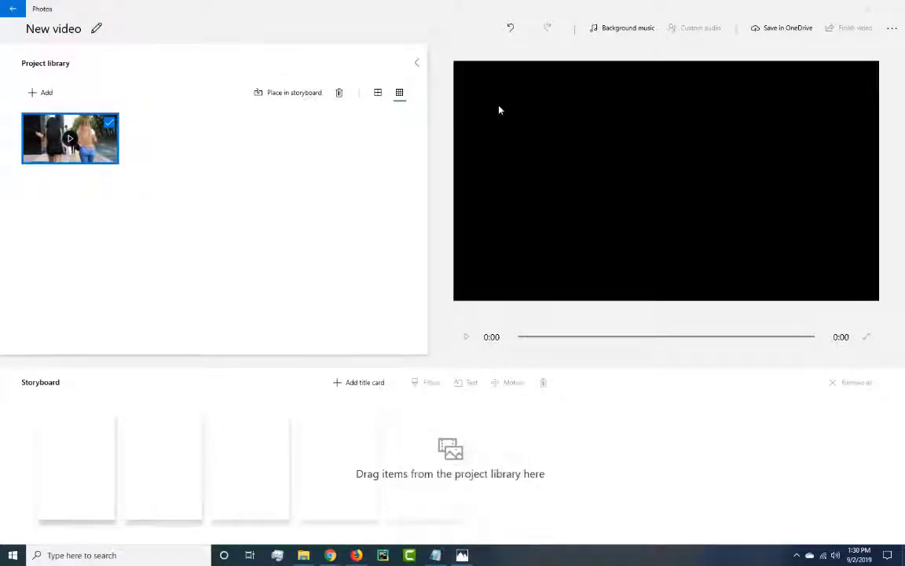
- Add a title card to the storyboard and set its text to "Windows 10 video editor tutorial"
left_click(355, 383)
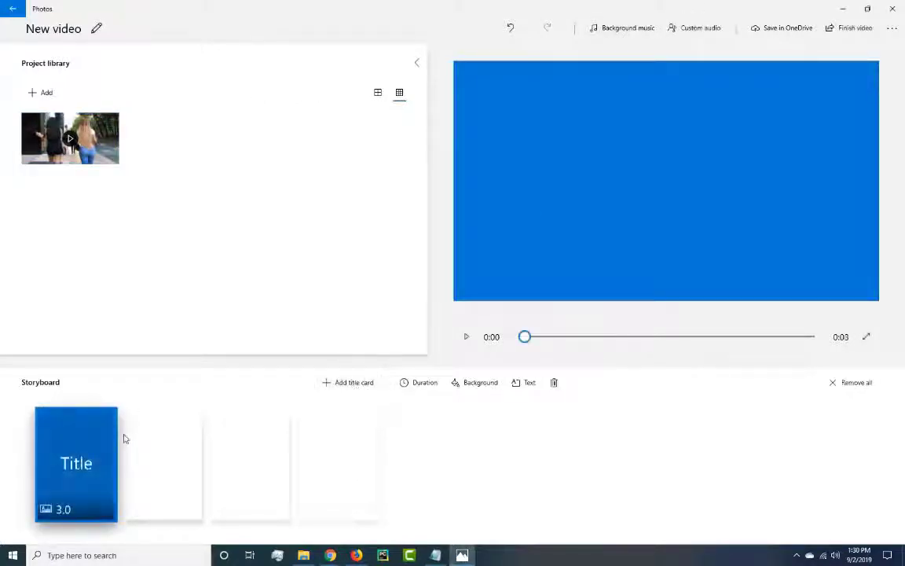
right_click(77, 465)
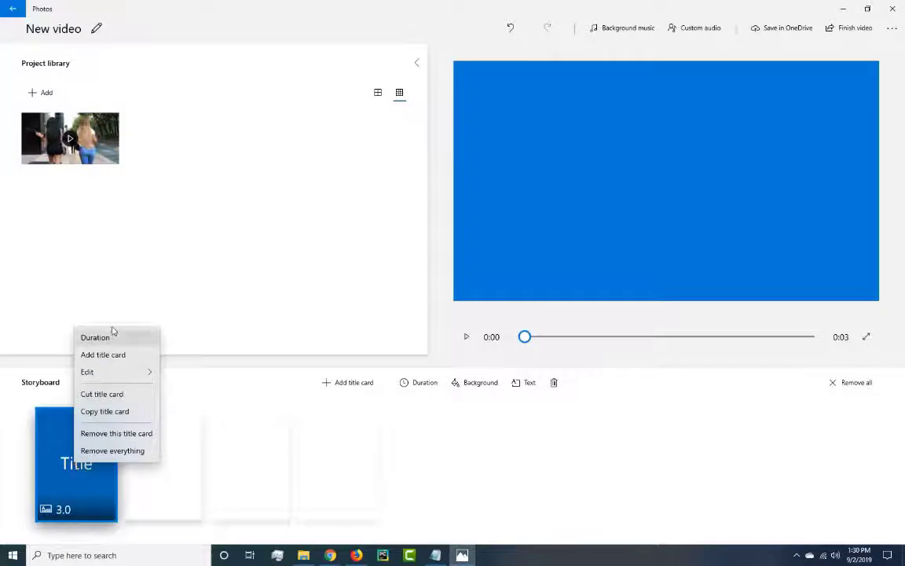
mouse_move(121, 373)
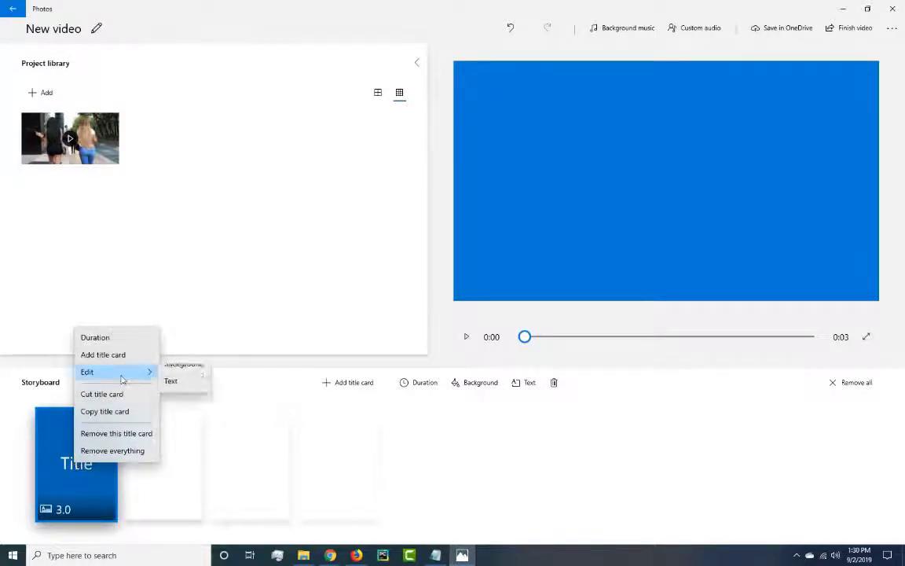
left_click(174, 396)
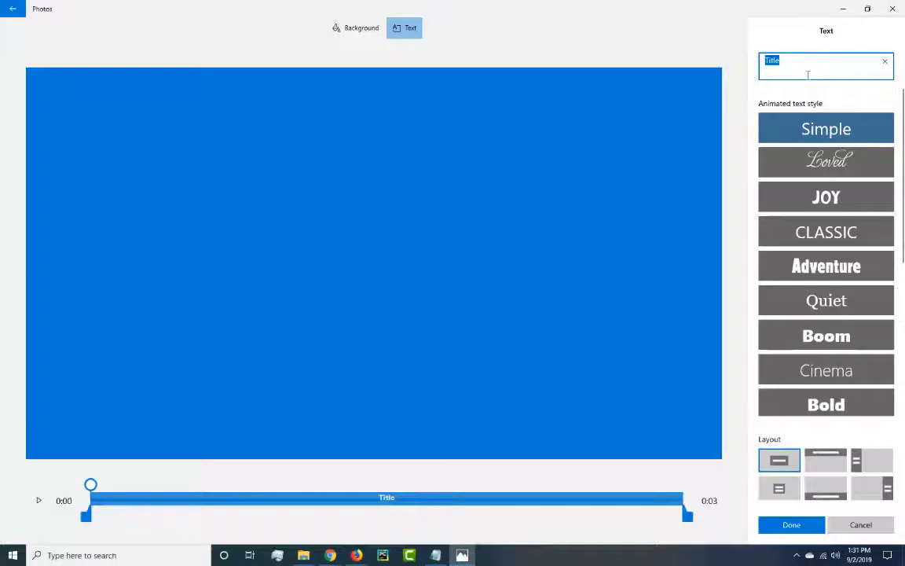
type("Windows 10 video editor tutorial")
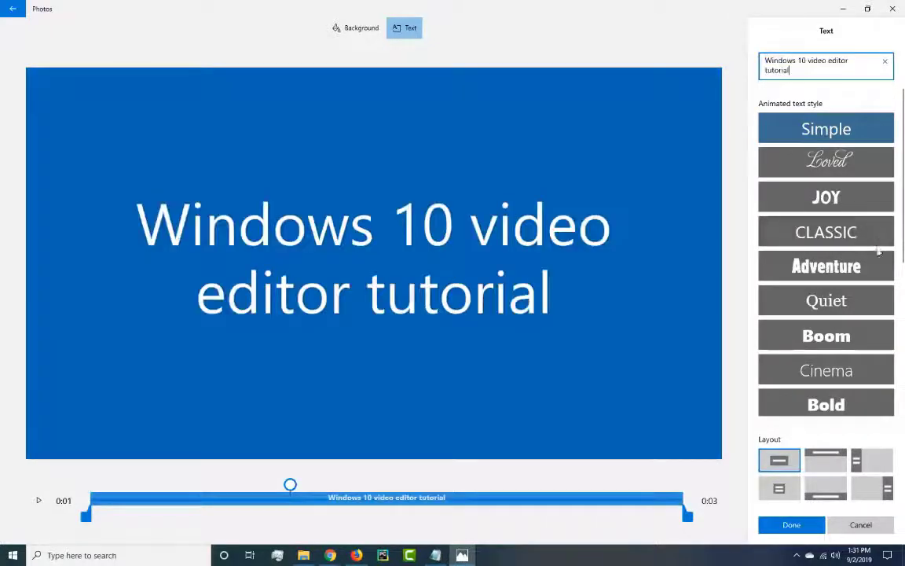
- Try the Adventure style on the title, then apply the Pixel animated text style with the left-side layout
left_click(842, 271)
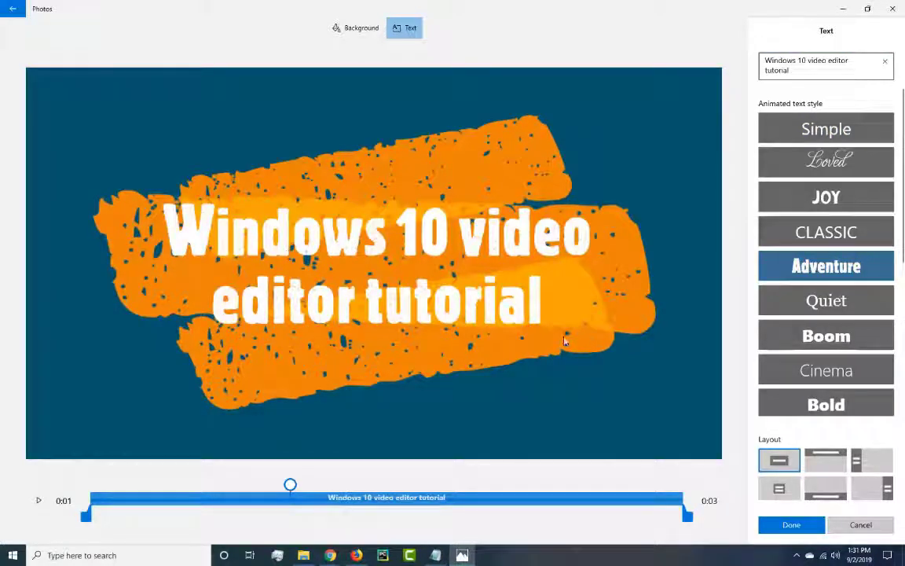
scroll(848, 240, "down", 6)
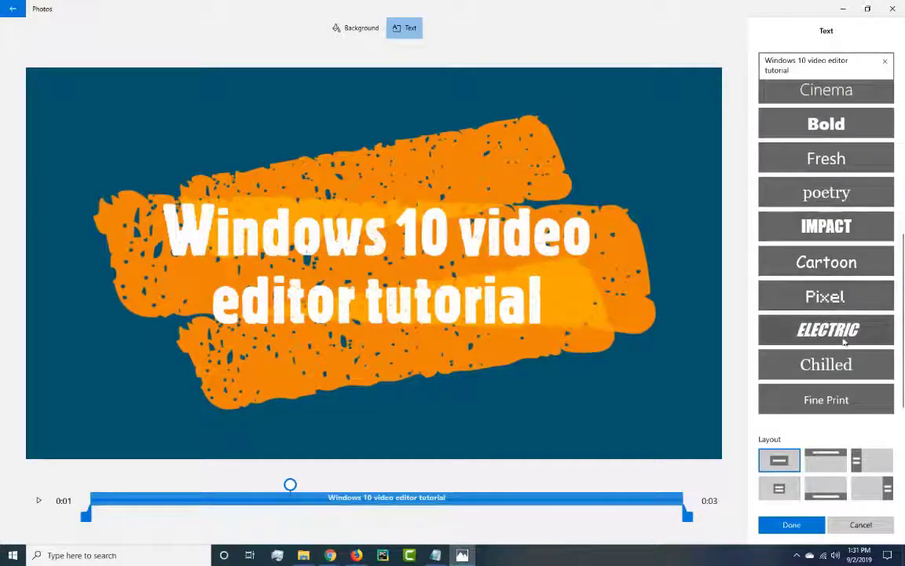
left_click(842, 296)
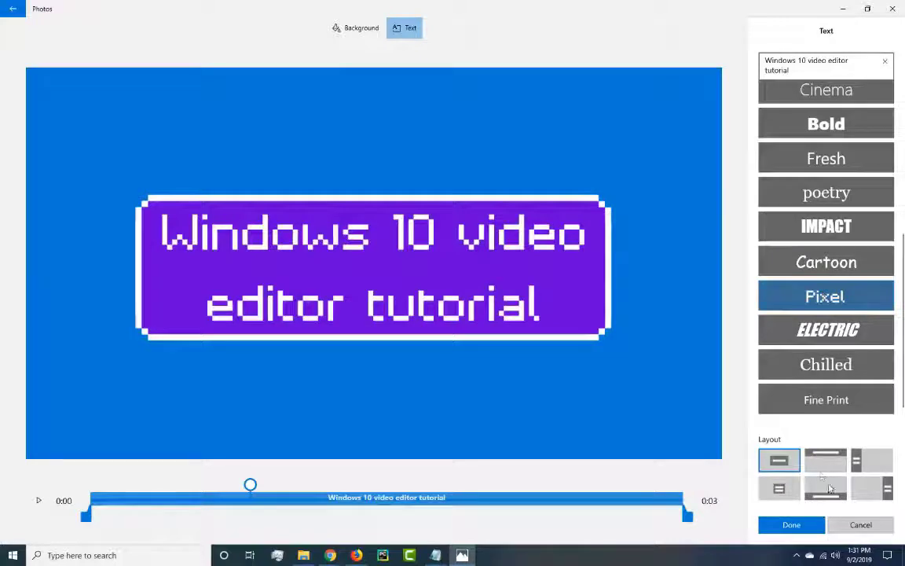
left_click(871, 461)
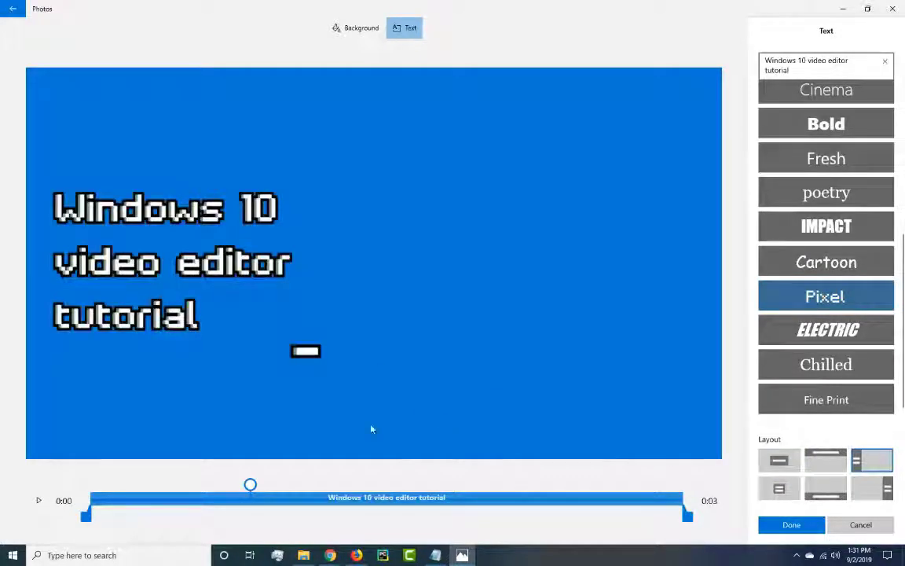
- Give the title card a dark green background, save the change and preview the card
left_click(347, 33)
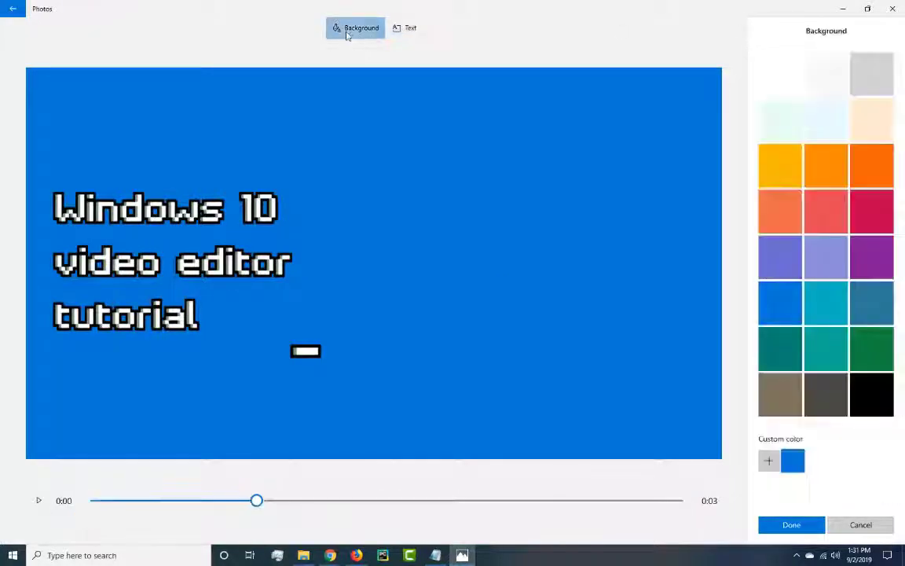
left_click(878, 351)
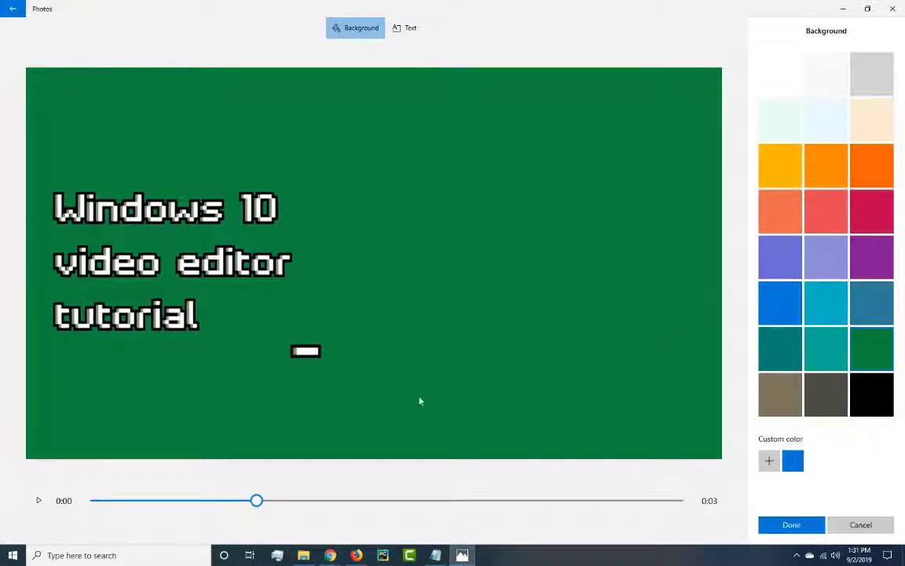
left_click(786, 525)
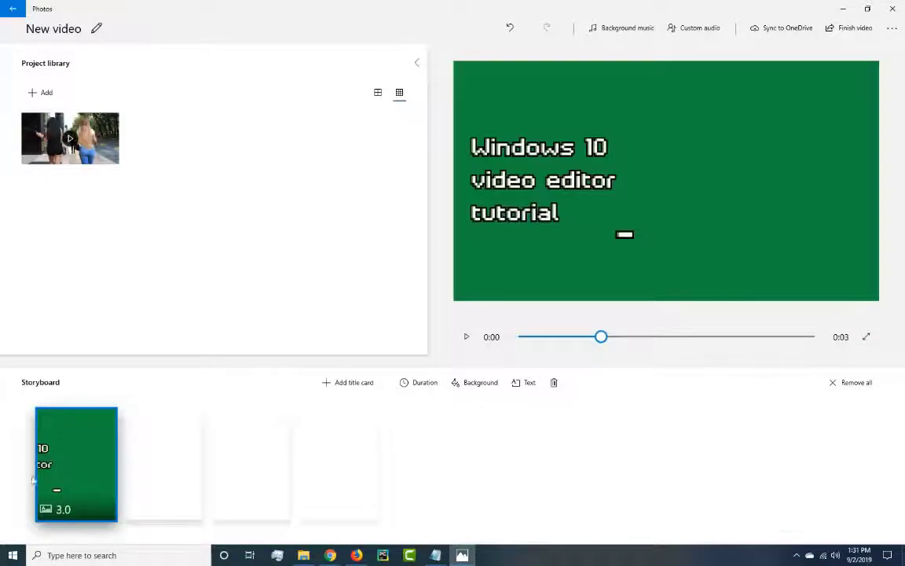
left_click(466, 336)
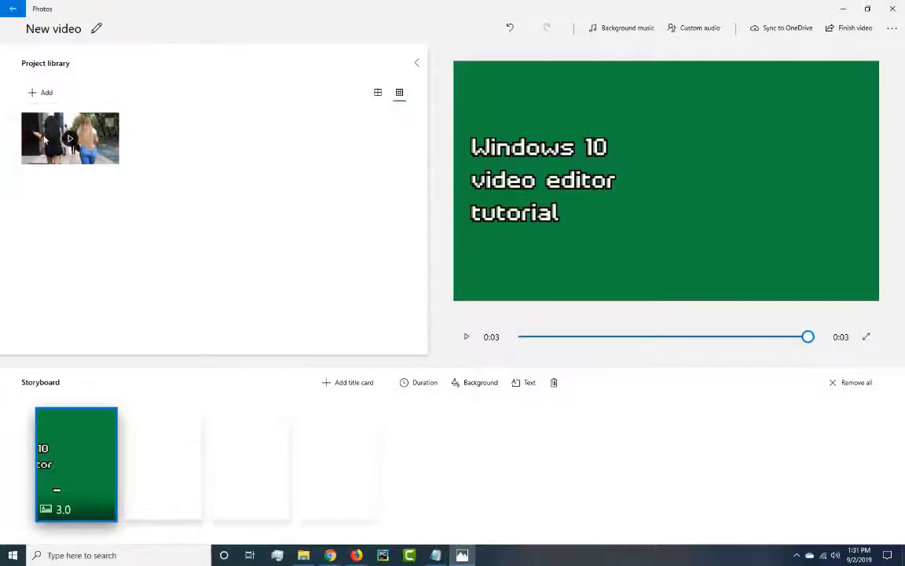
- Place the imported nice_booty clip after the title card in the storyboard and preview the project from the beginning
left_click_drag(45, 139, 171, 481)
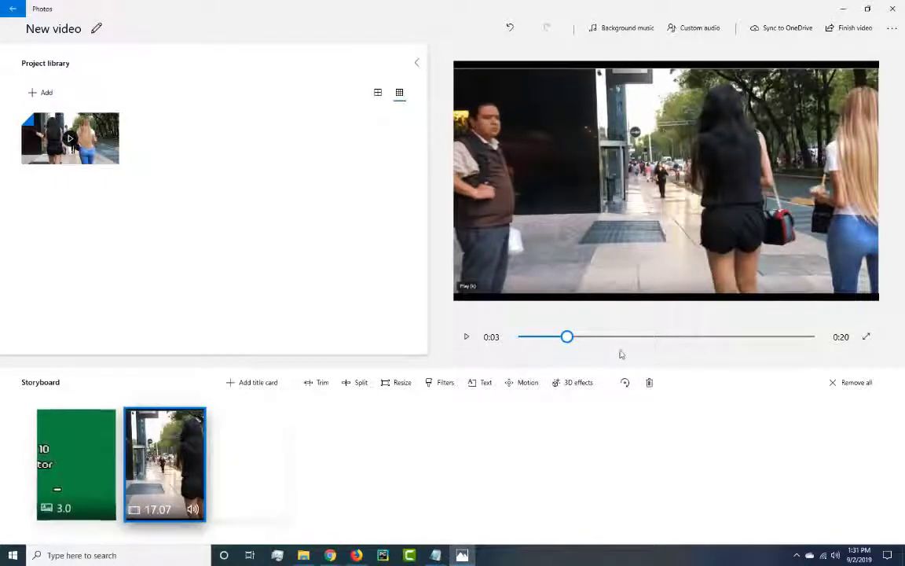
left_click_drag(567, 340, 493, 338)
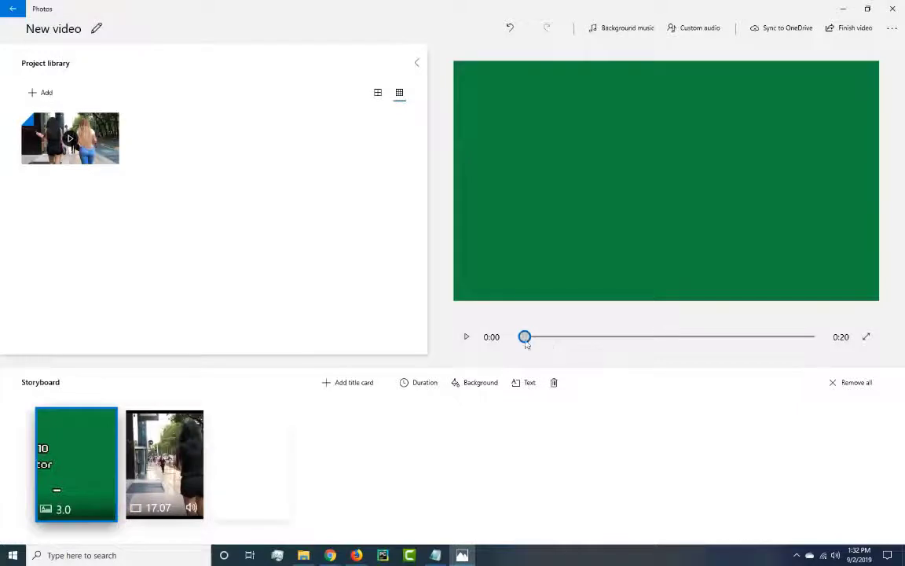
left_click(466, 338)
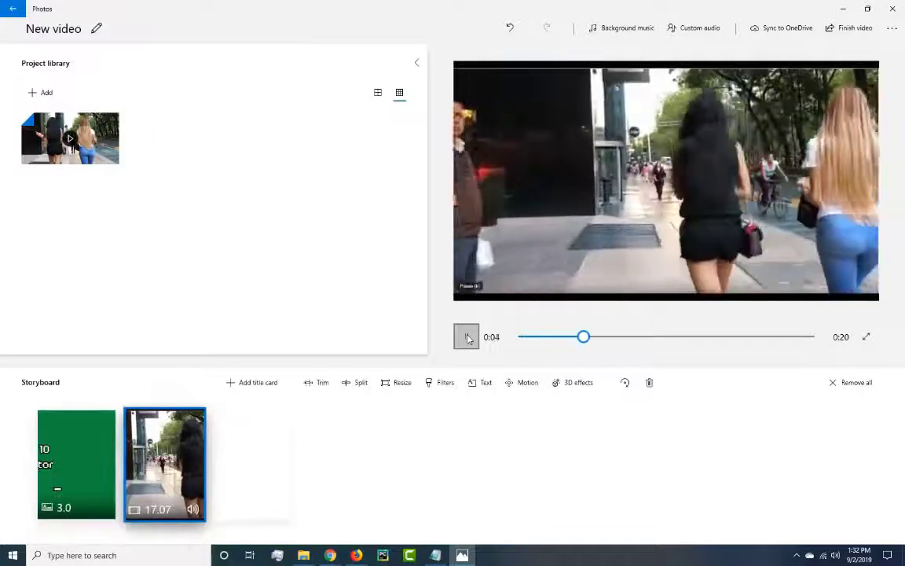
left_click(466, 337)
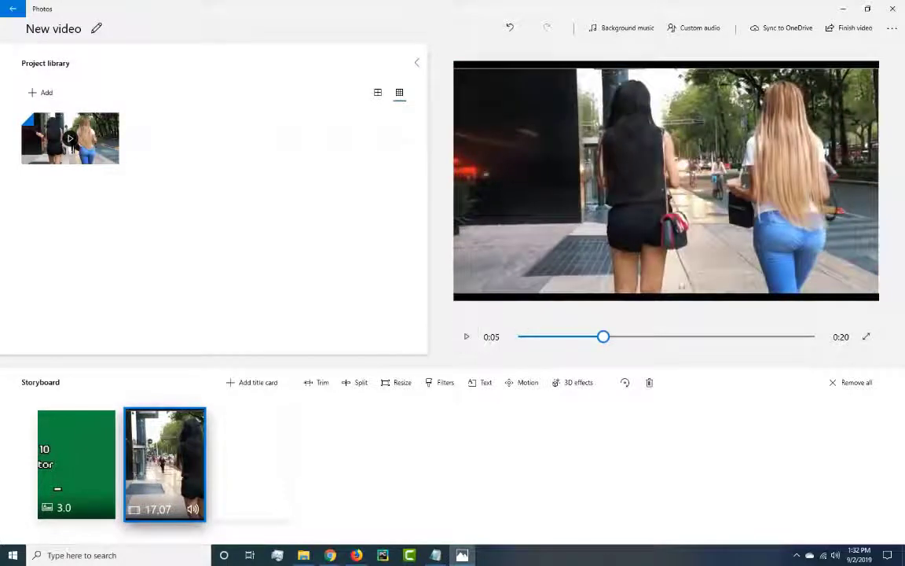
left_click(781, 337)
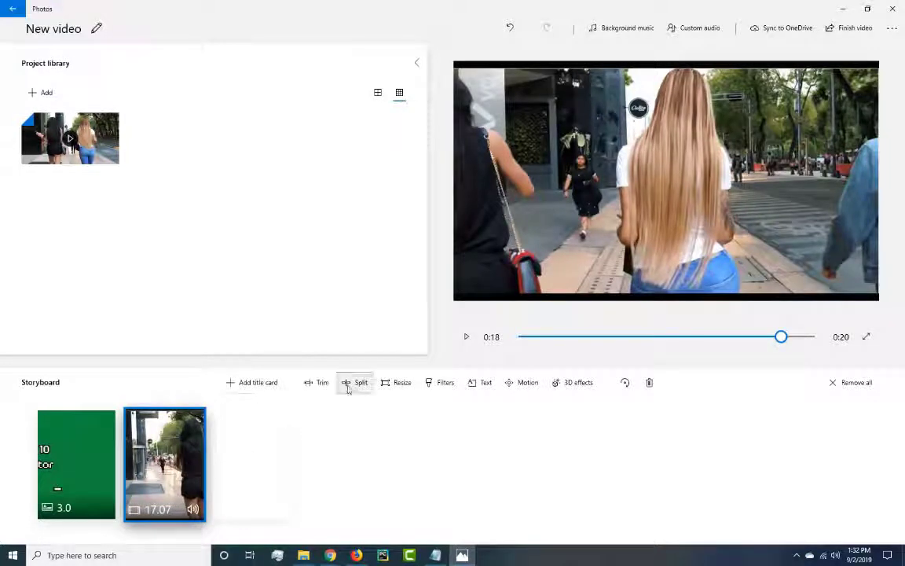
- Trim the start of the video clip to about 0:01, giving a clip length of 0:15.53, and preview the cut
left_click(318, 382)
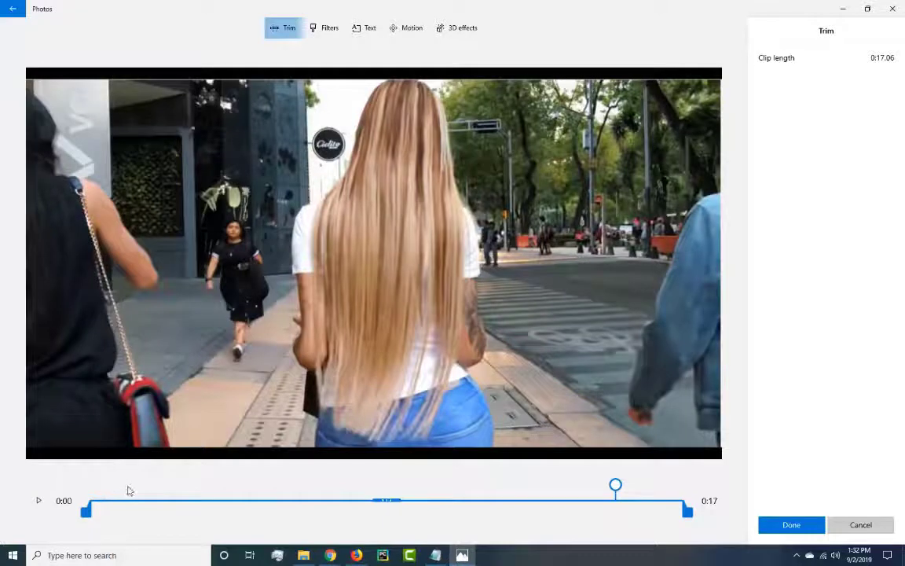
left_click_drag(495, 498, 109, 507)
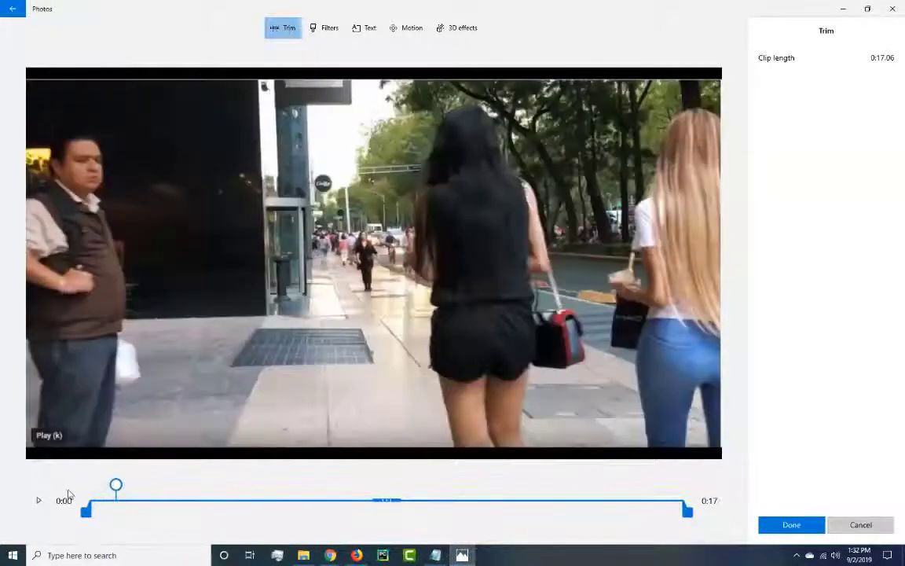
left_click_drag(125, 488, 143, 488)
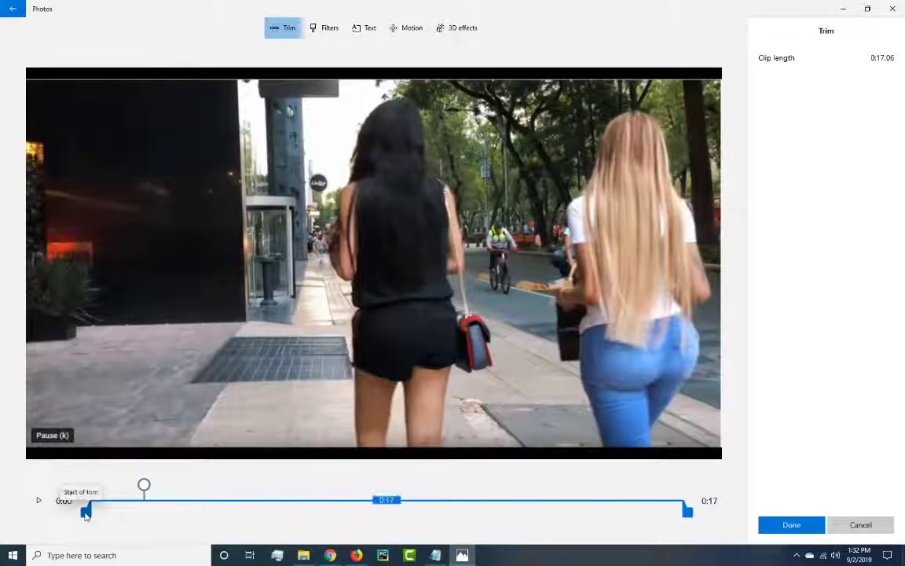
left_click_drag(86, 512, 139, 512)
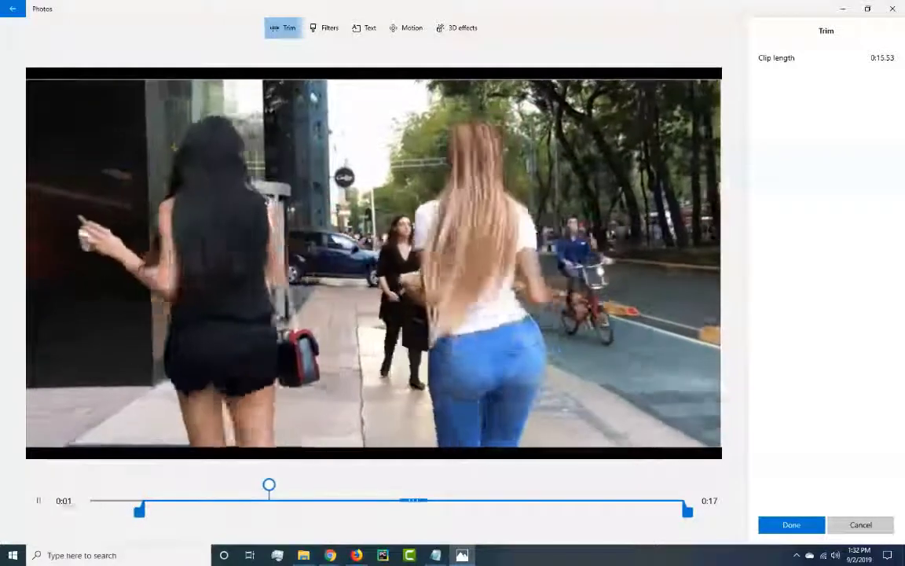
left_click(38, 501)
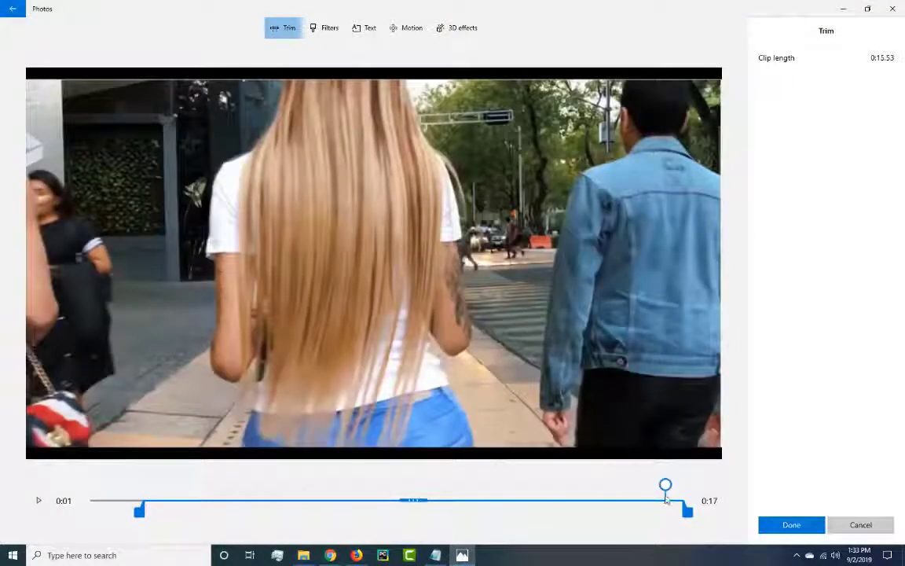
- Trim the end of the clip to about 0:14, giving a length of 0:13.16, then preview and save the trim
left_click_drag(658, 501, 592, 503)
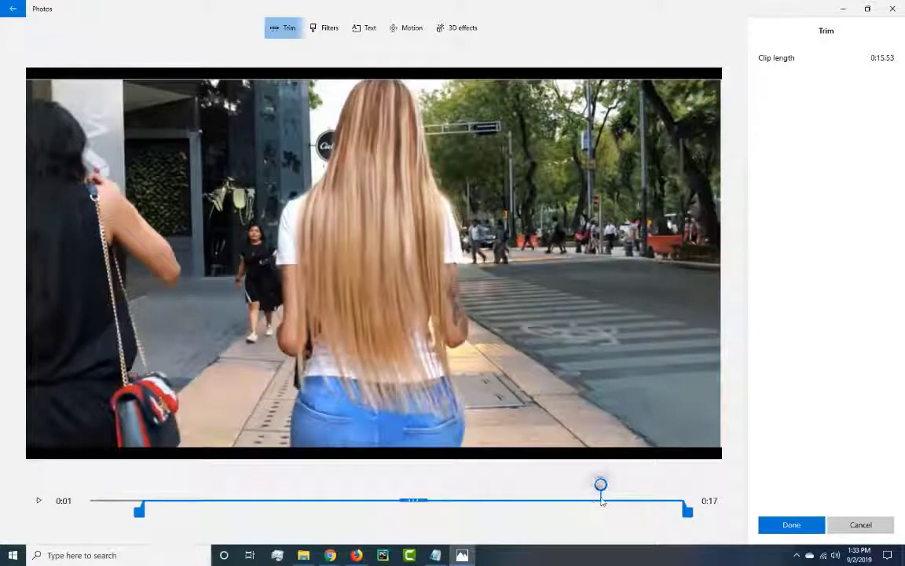
left_click_drag(601, 501, 604, 501)
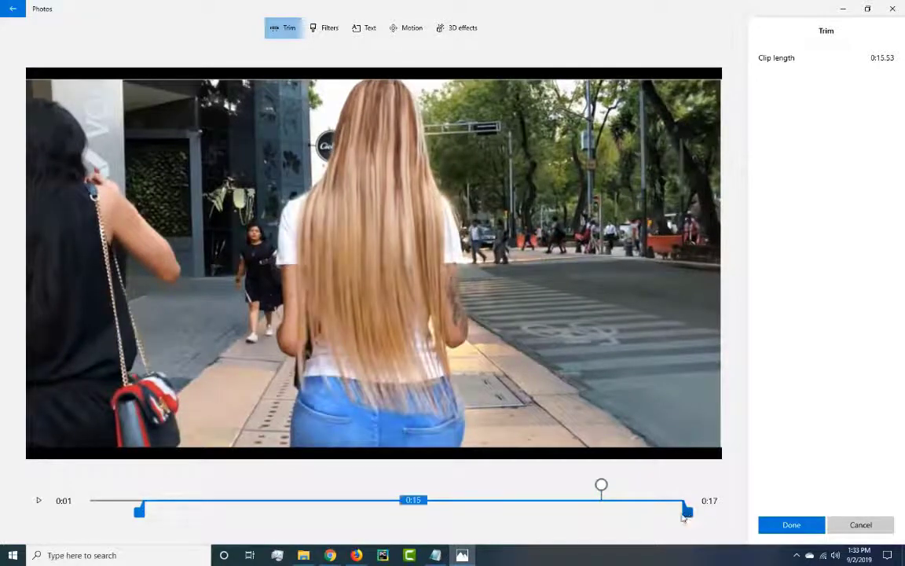
left_click_drag(687, 511, 608, 513)
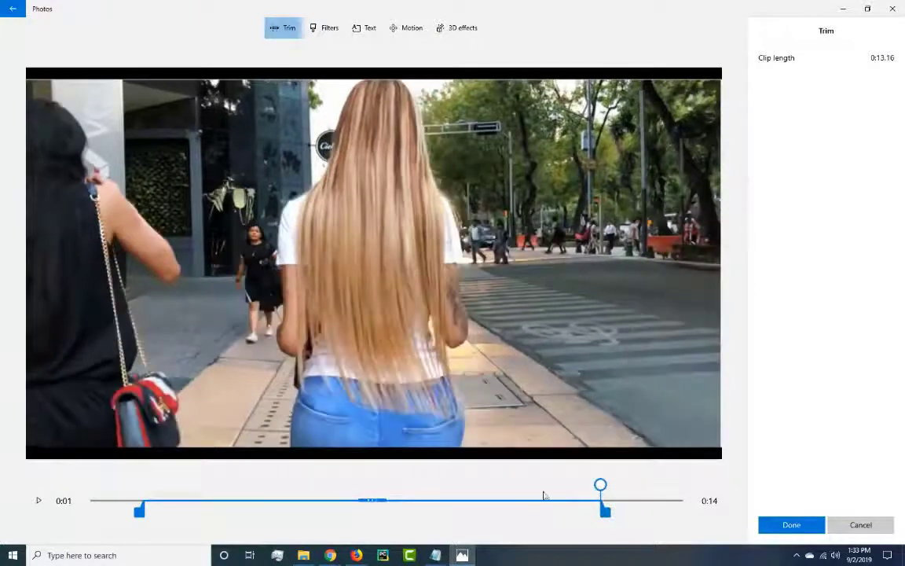
left_click(38, 500)
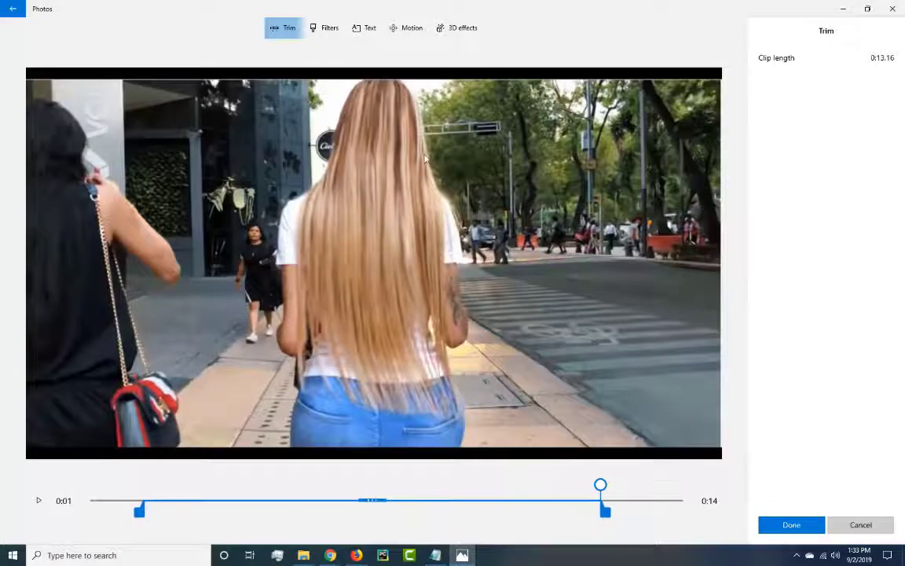
left_click(792, 524)
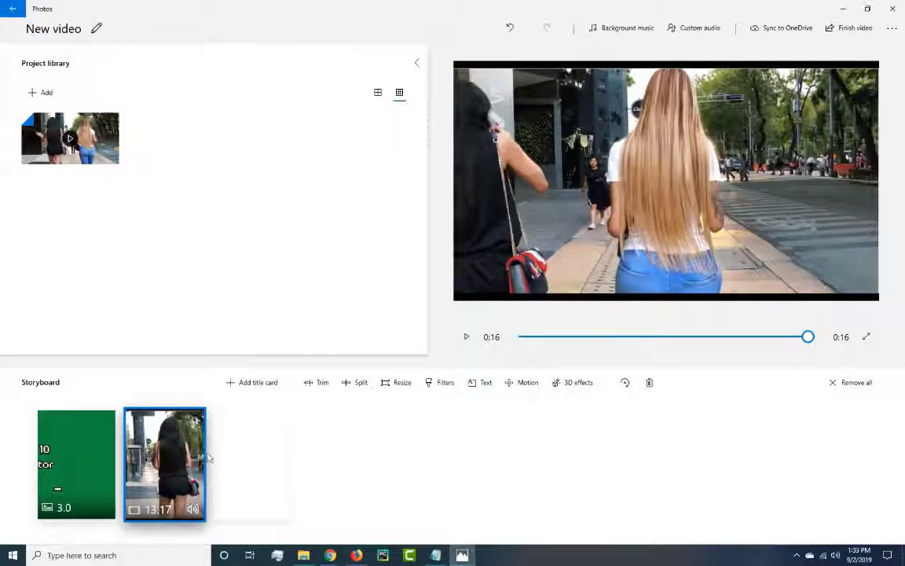
- Open the trimmed clip for 3D effects editing, browse the available effects and add Atomic motion
right_click(171, 412)
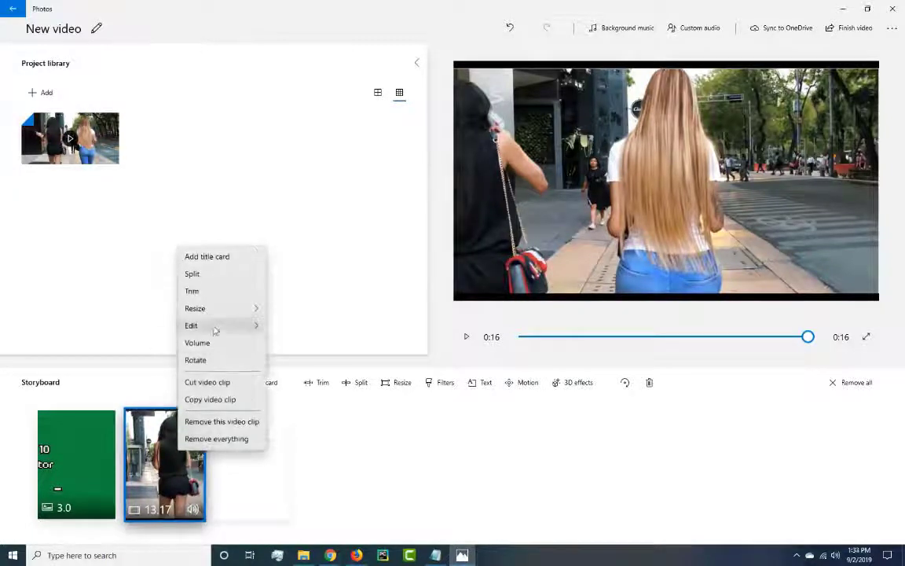
mouse_move(215, 328)
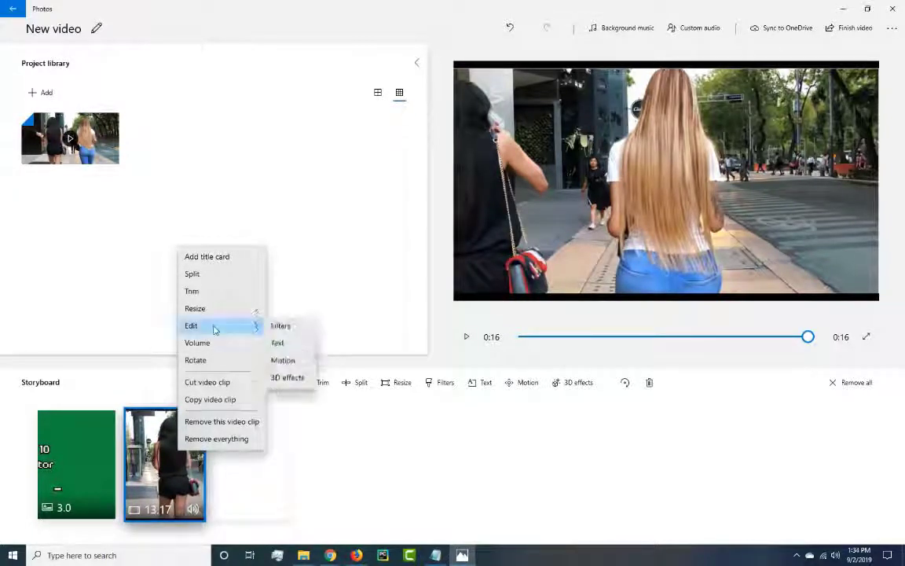
left_click(287, 382)
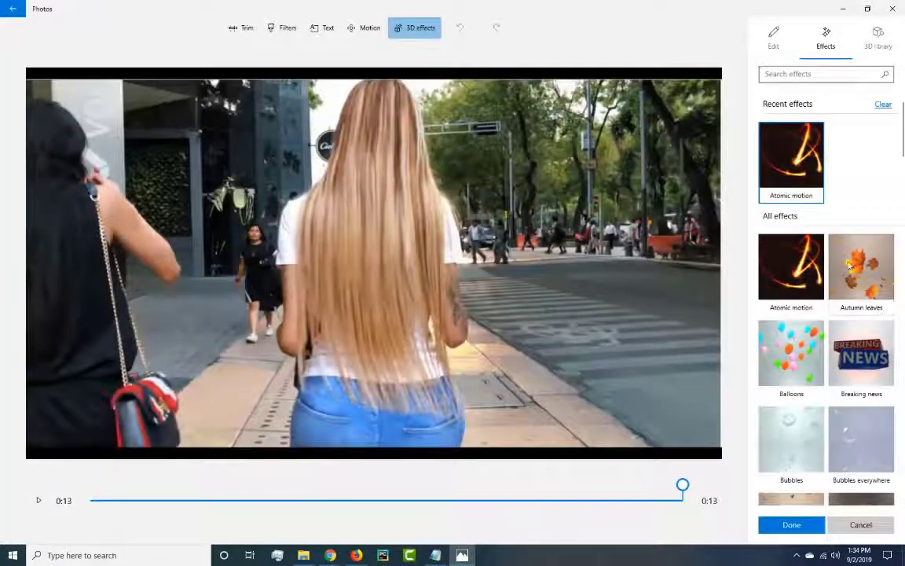
scroll(896, 342, "down", 10)
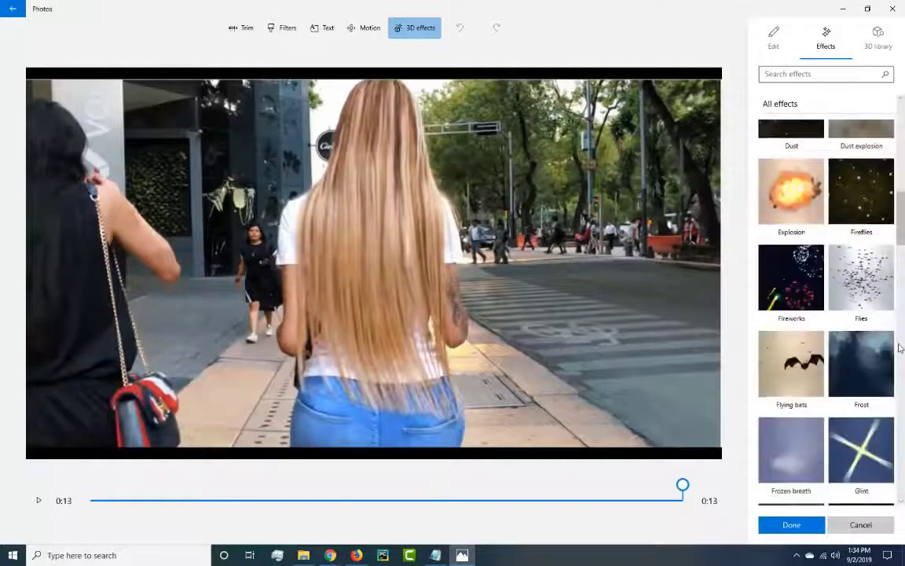
scroll(903, 309, "down", 2)
scroll(903, 305, "up", 10)
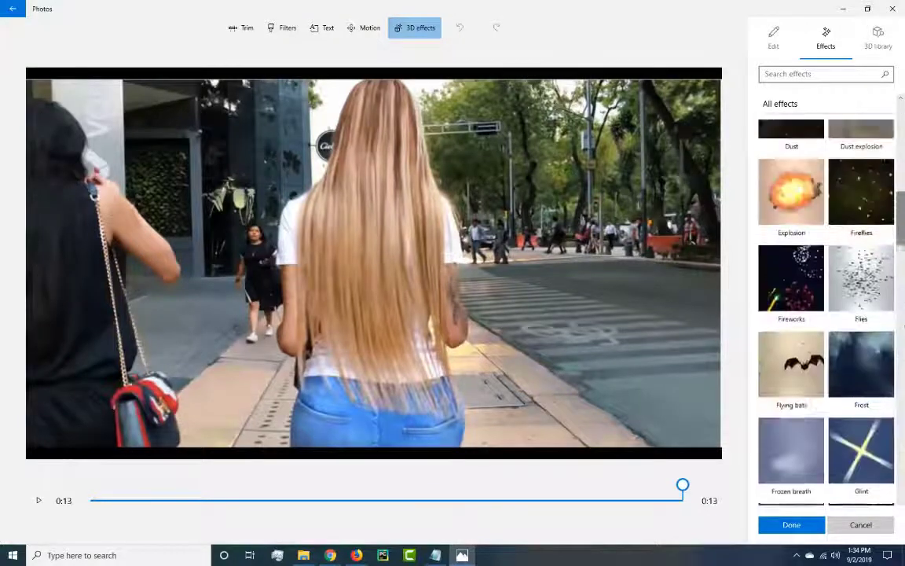
scroll(903, 301, "up", 5)
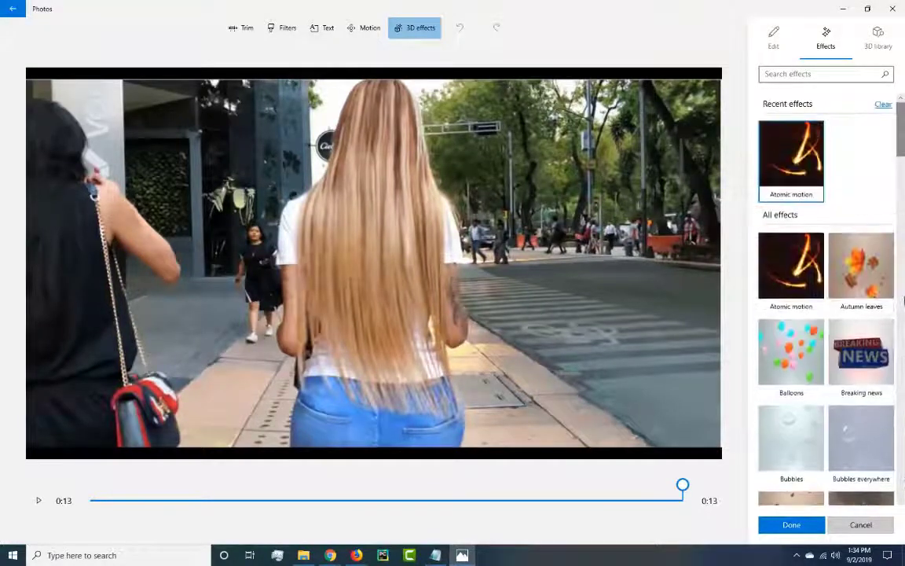
left_click(794, 165)
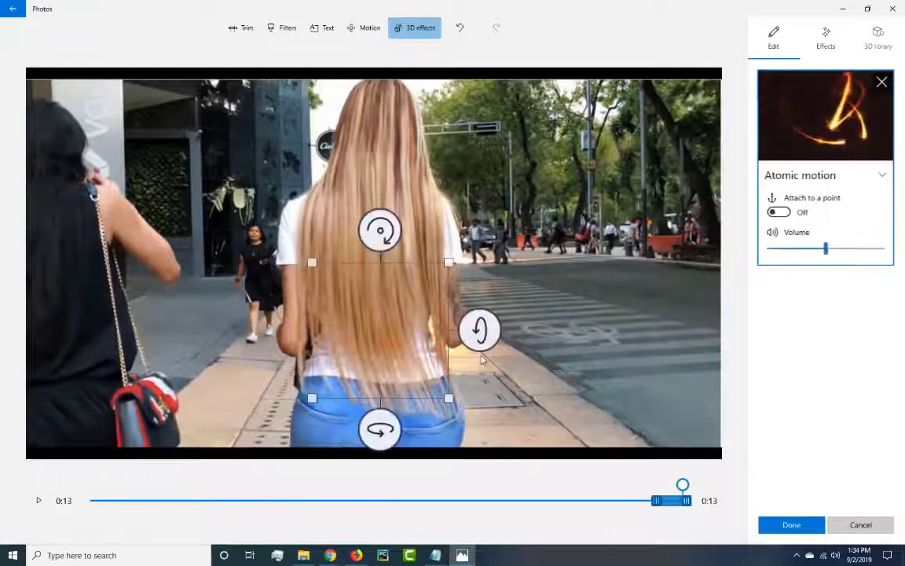
- Enlarge the Atomic motion effect to most of the frame's height and position it around the middle of the picture
left_click_drag(448, 263, 527, 184)
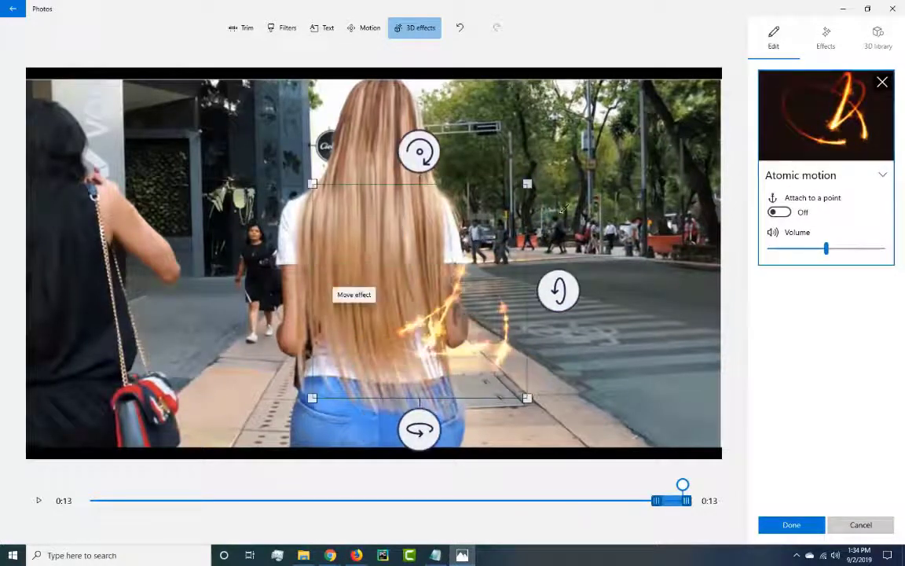
left_click_drag(441, 316, 427, 355)
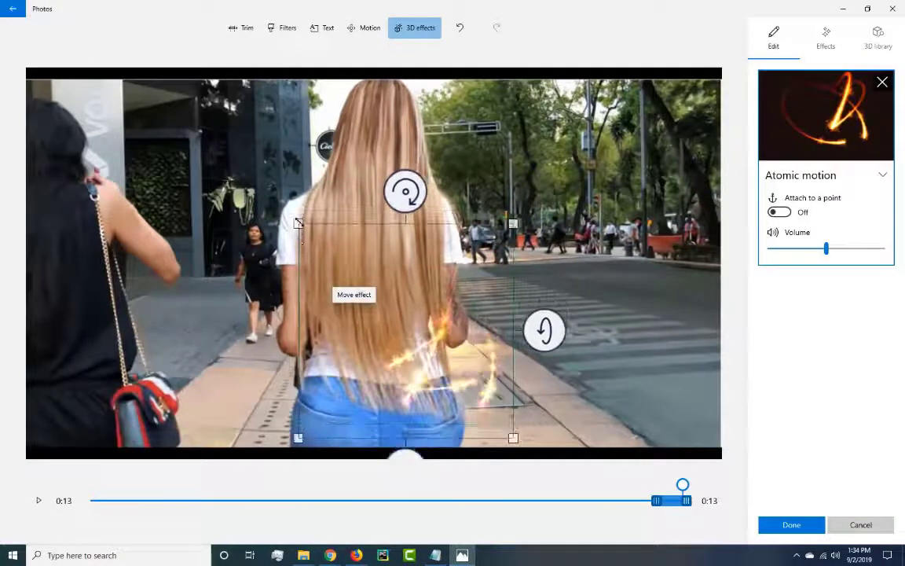
left_click_drag(299, 223, 234, 157)
left_click_drag(511, 157, 581, 100)
left_click_drag(463, 236, 432, 242)
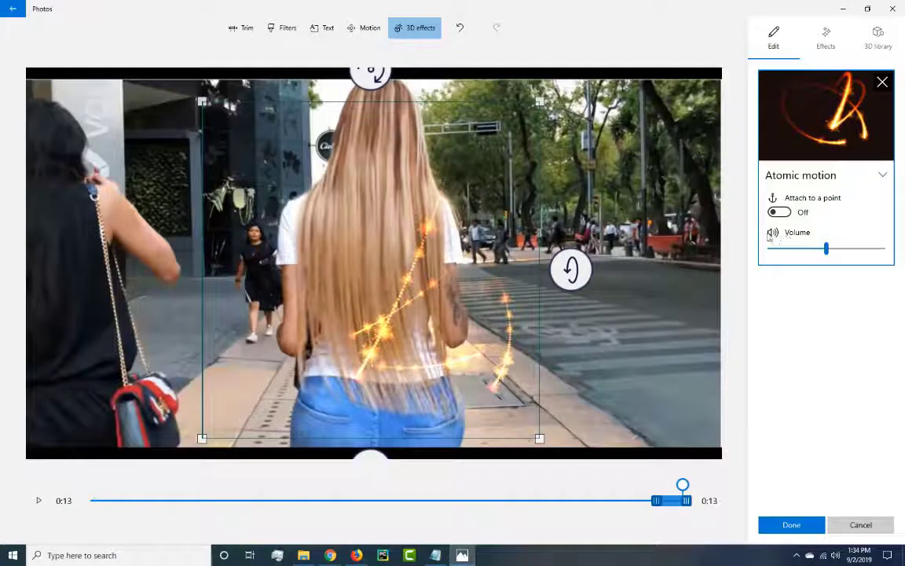
- Mute the Atomic motion effect and extend and shift its time span to run from about 0:04 to 0:08
left_click_drag(820, 250, 767, 252)
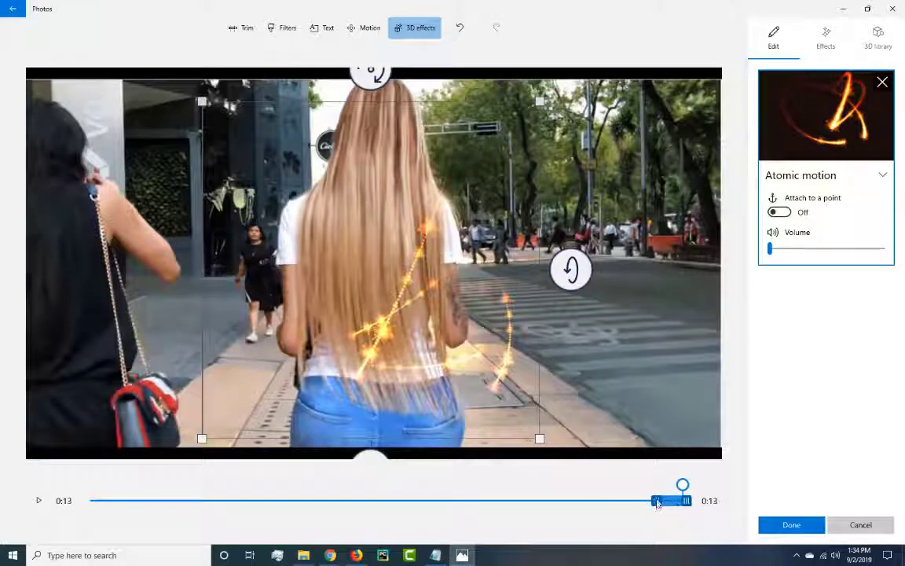
left_click_drag(657, 503, 509, 505)
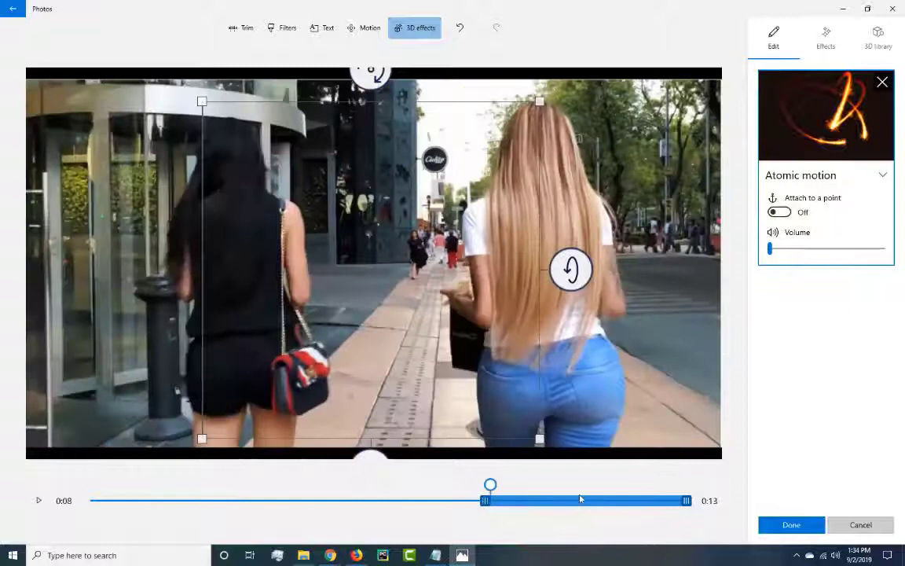
left_click_drag(580, 498, 347, 503)
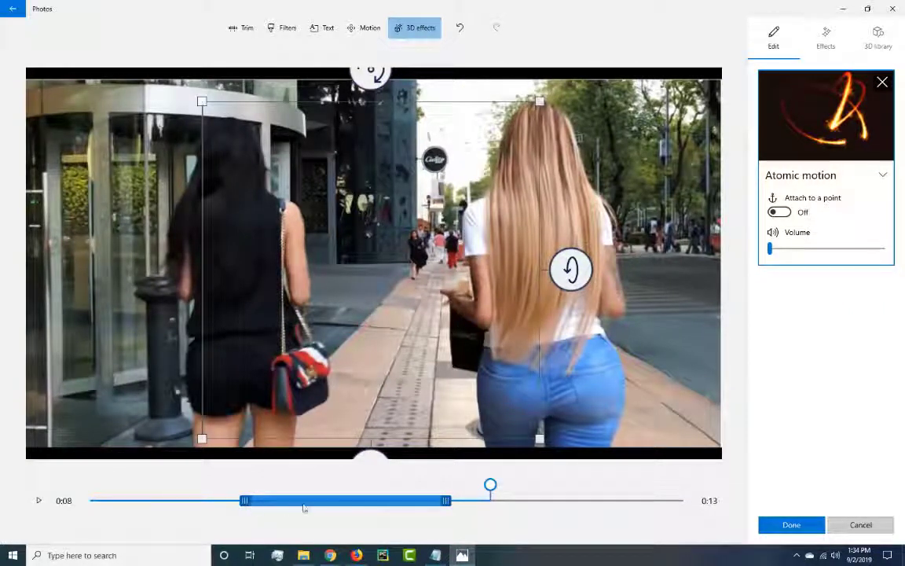
left_click_drag(261, 511, 351, 513)
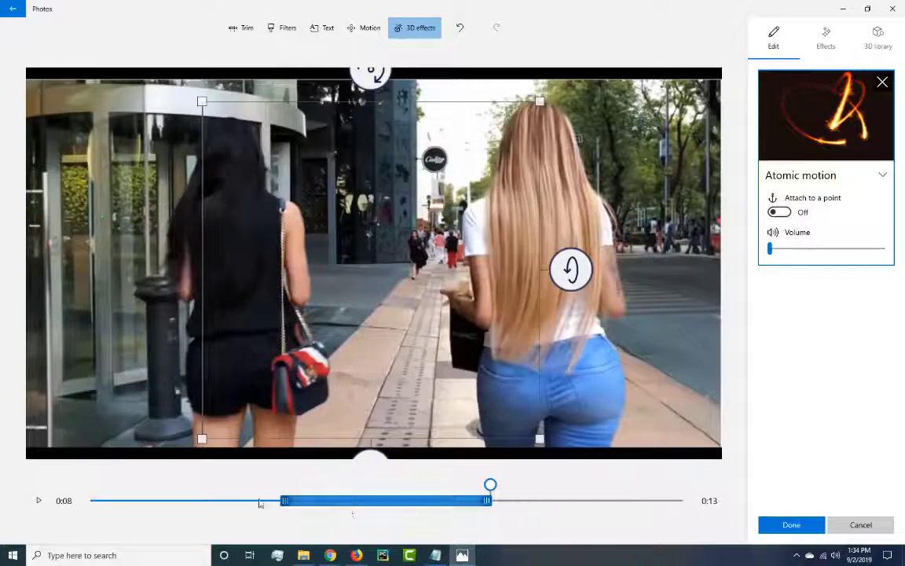
- Play back the clip from just before the Atomic motion effect begins to check how it looks
left_click(37, 499)
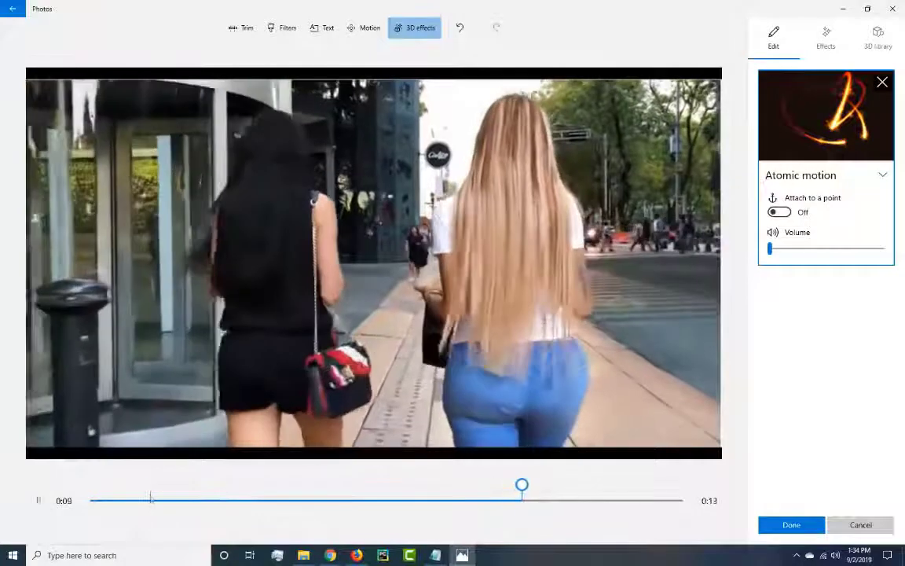
left_click(268, 505)
left_click(38, 500)
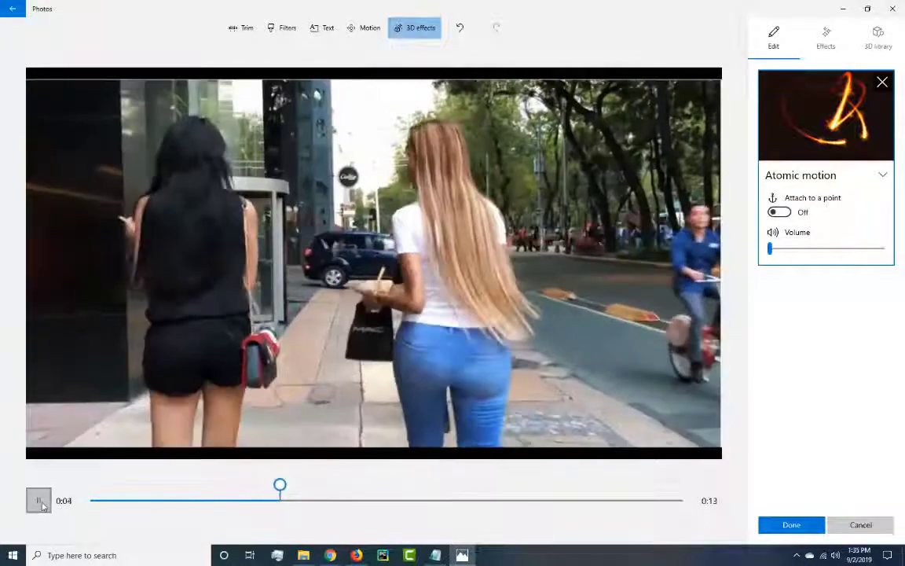
- Watch the Atomic motion effect run over the picture and pause the playback at about 0:08
left_click(39, 501)
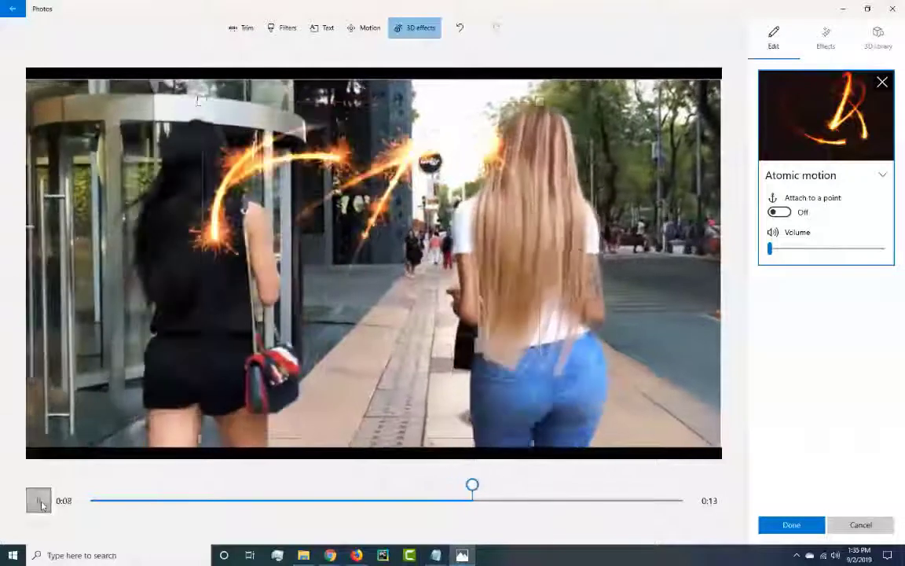
left_click(39, 501)
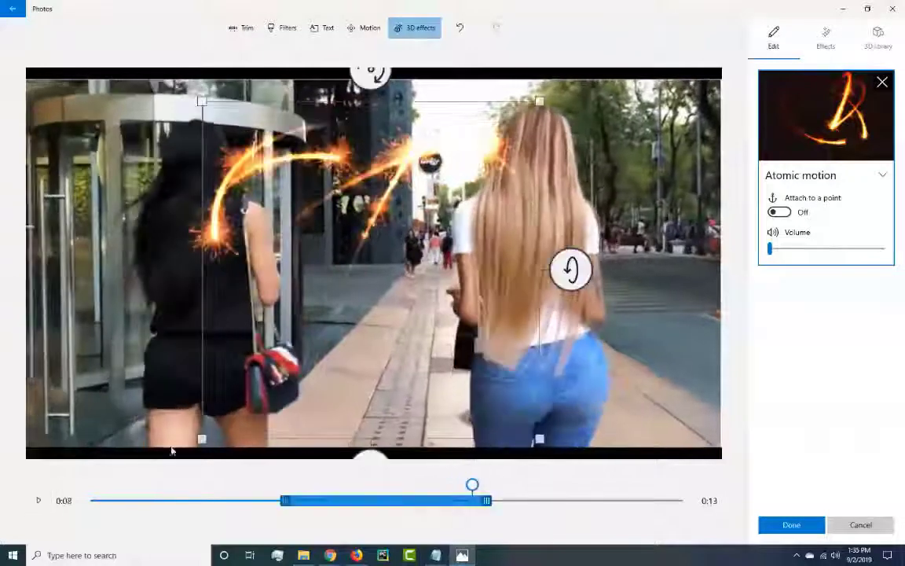
- Browse the 3D library categories, open Sci-Fi & Fantasy and add the Landing UFO model to the clip
left_click(879, 38)
scroll(784, 223, "down", 2)
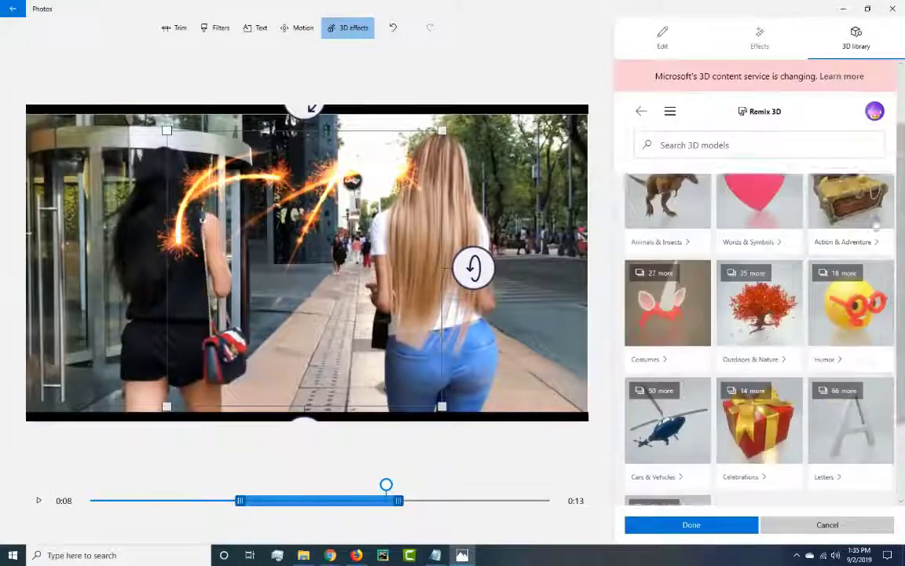
scroll(875, 226, "down", 2)
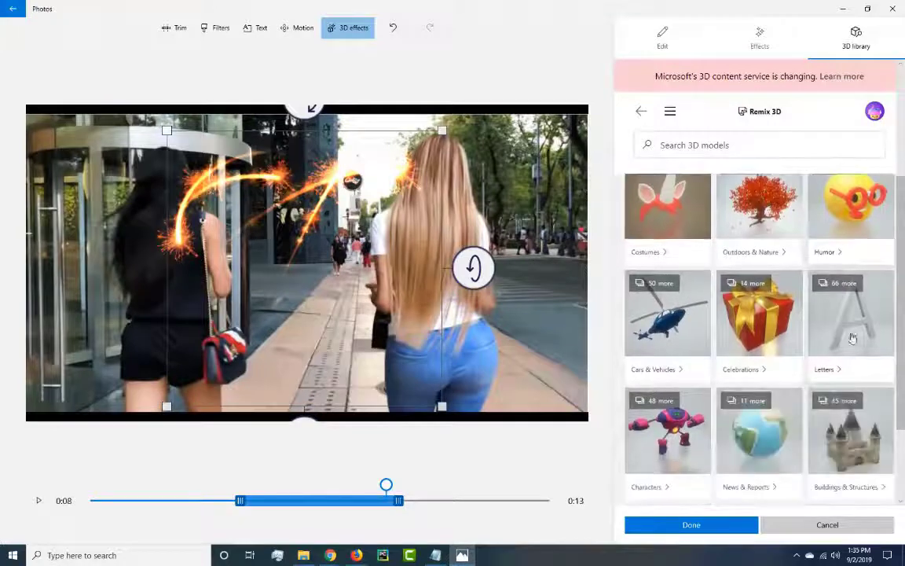
scroll(885, 317, "down", 2)
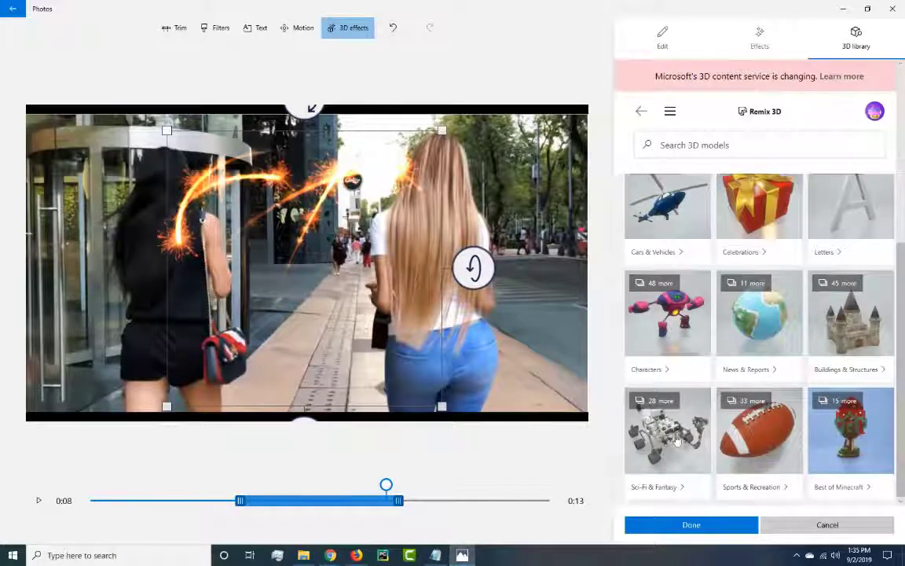
scroll(893, 359, "up", 2)
scroll(894, 359, "down", 3)
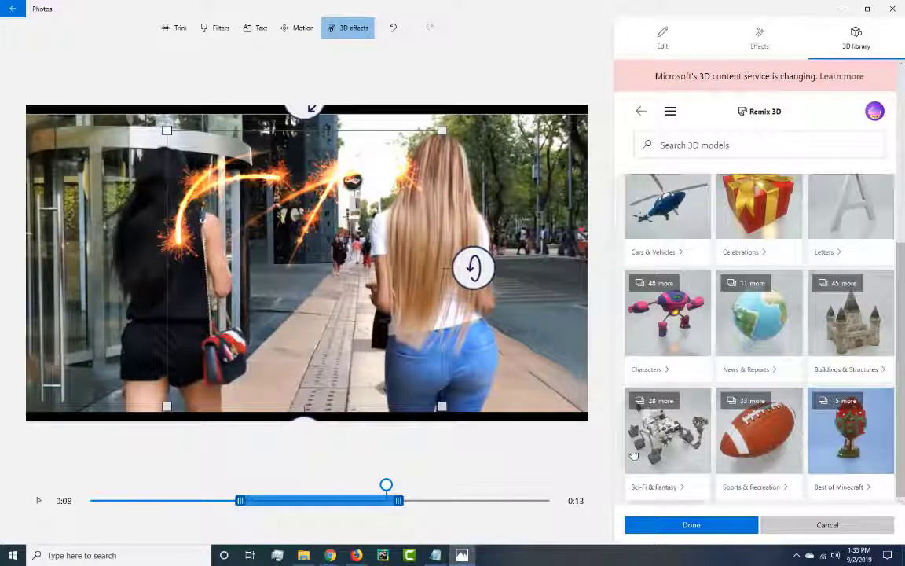
left_click(683, 423)
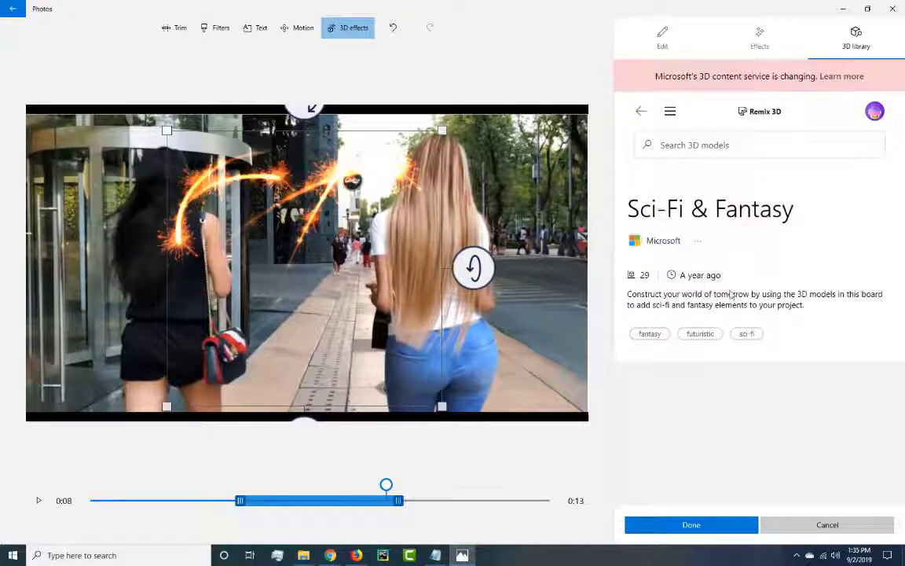
scroll(788, 309, "down", 5)
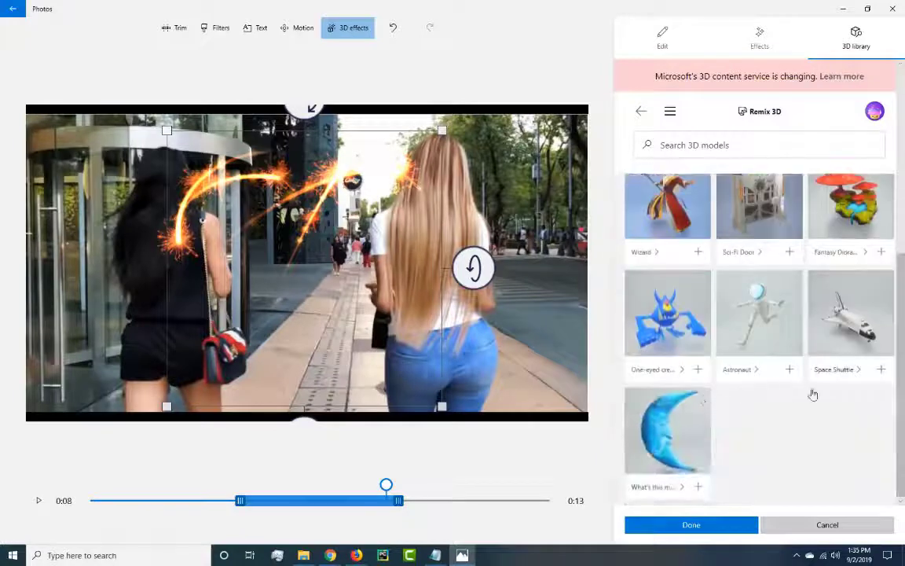
scroll(808, 389, "down", 6)
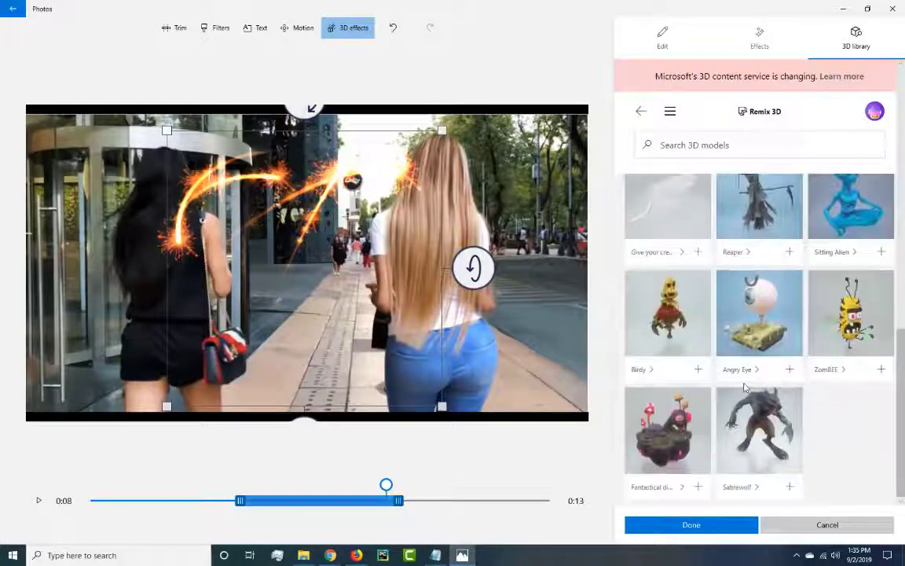
scroll(804, 387, "down", 5)
scroll(901, 372, "up", 3)
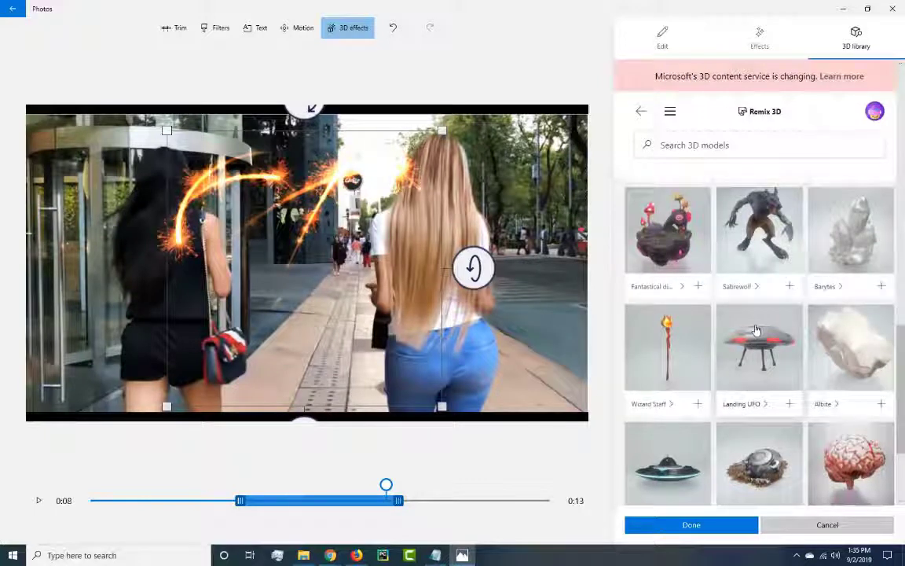
left_click(782, 361)
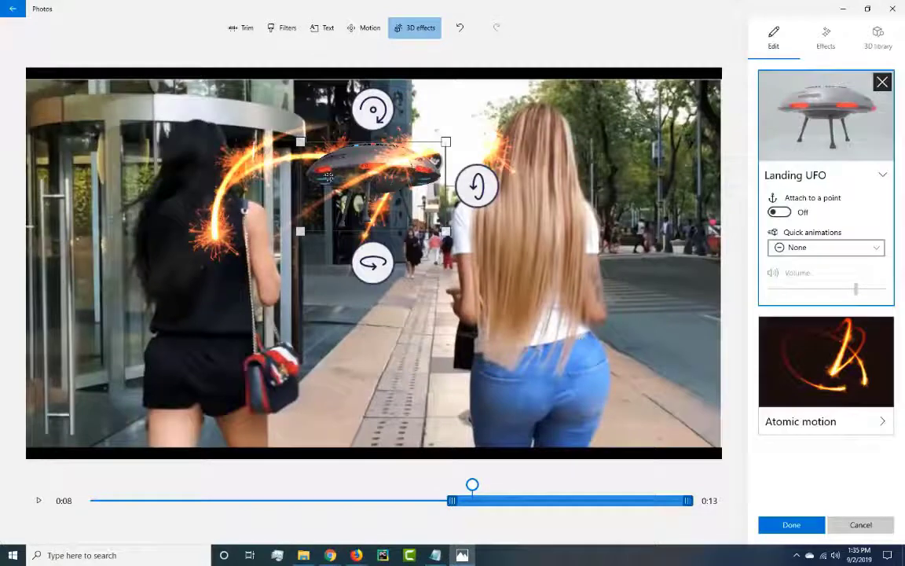
- Place the Landing UFO tilted in the lower-right area of the picture and give it the Look Around quick animation
left_click_drag(396, 181, 618, 353)
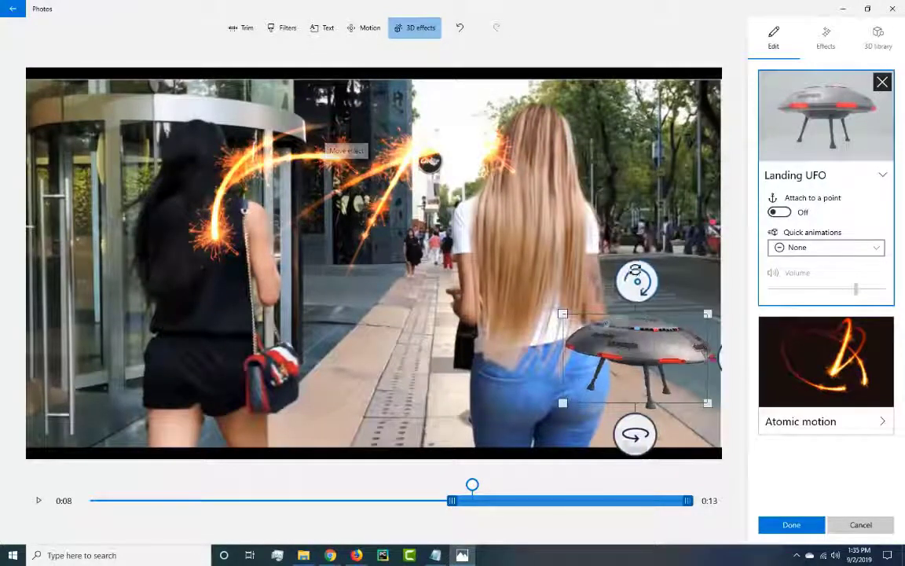
left_click_drag(637, 278, 589, 257)
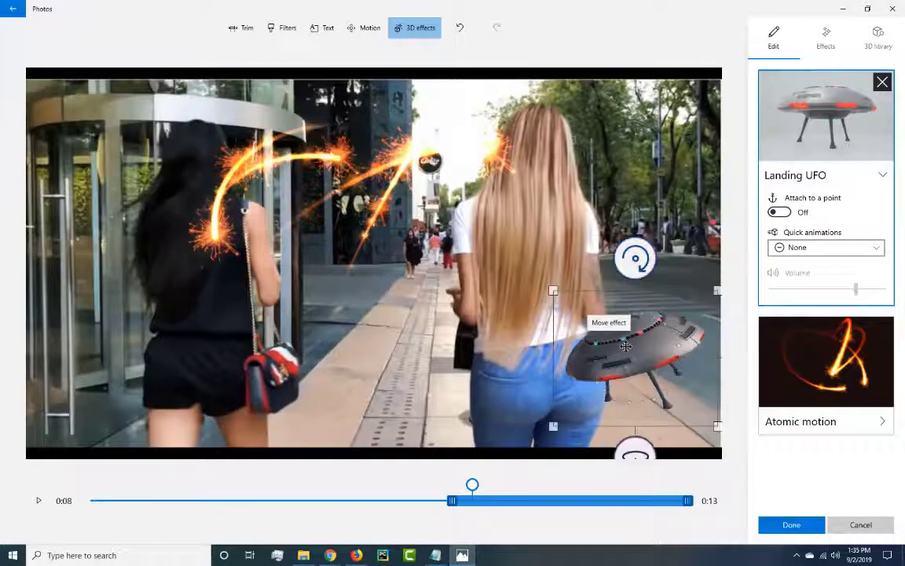
left_click(859, 250)
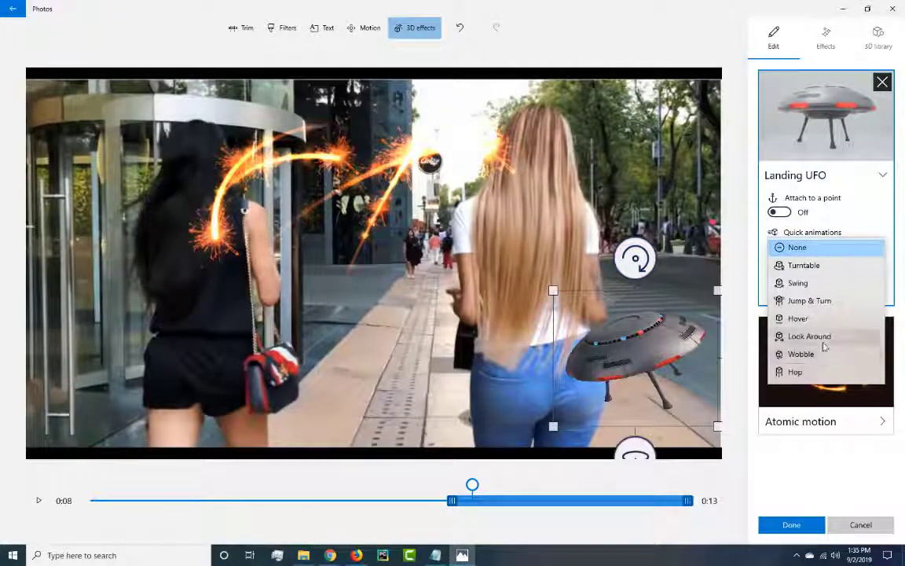
left_click(810, 336)
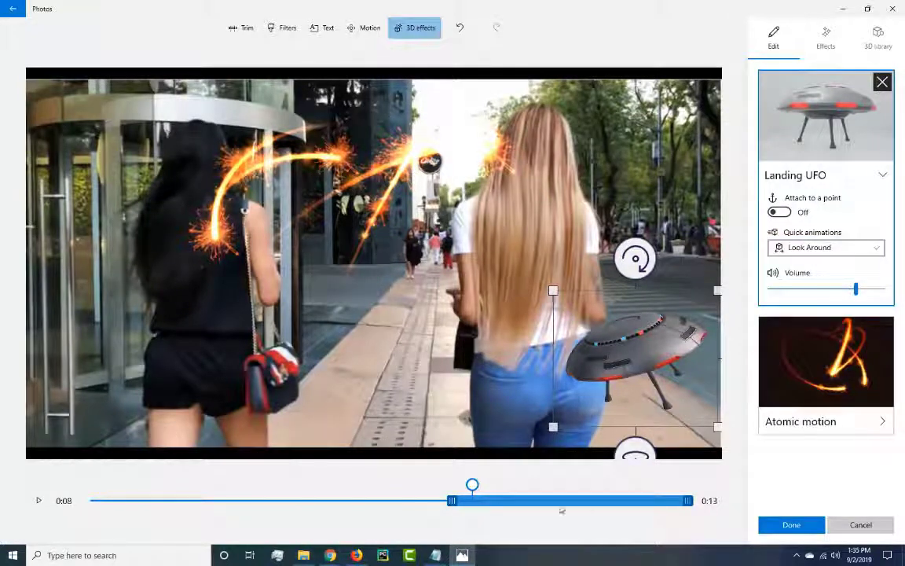
- Shift the Landing UFO's time span earlier, extend it to the clip's end at 0:13, and play back from about 0:03
left_click_drag(511, 503, 449, 502)
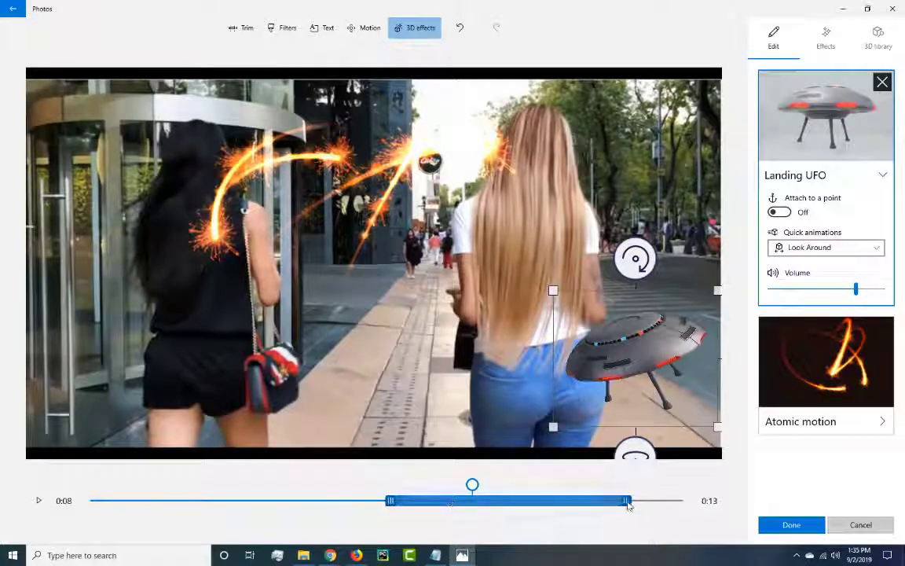
left_click_drag(628, 502, 683, 503)
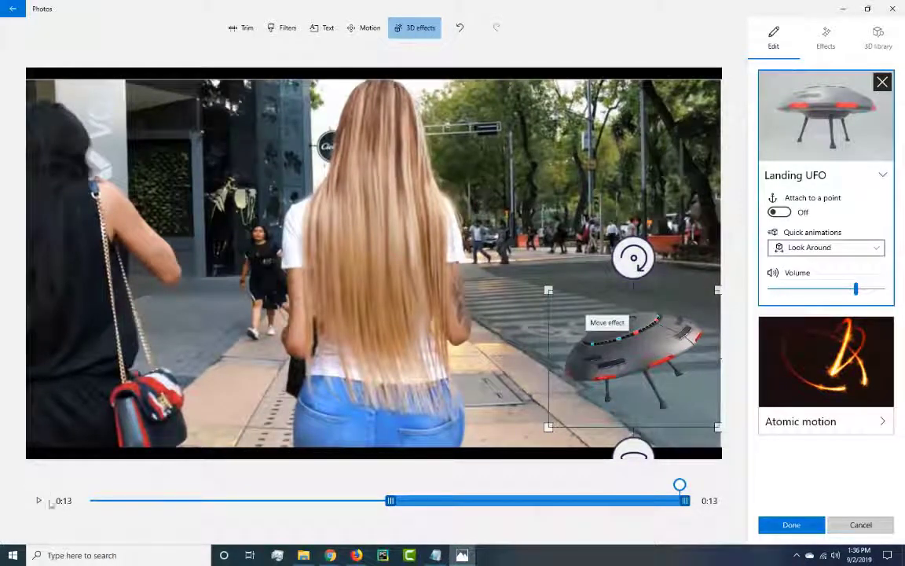
left_click(229, 499)
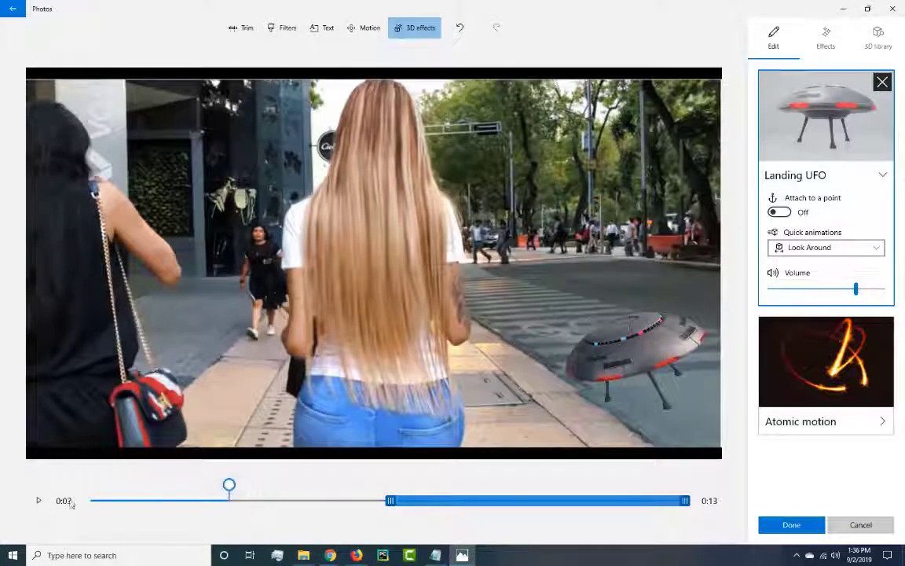
left_click(38, 501)
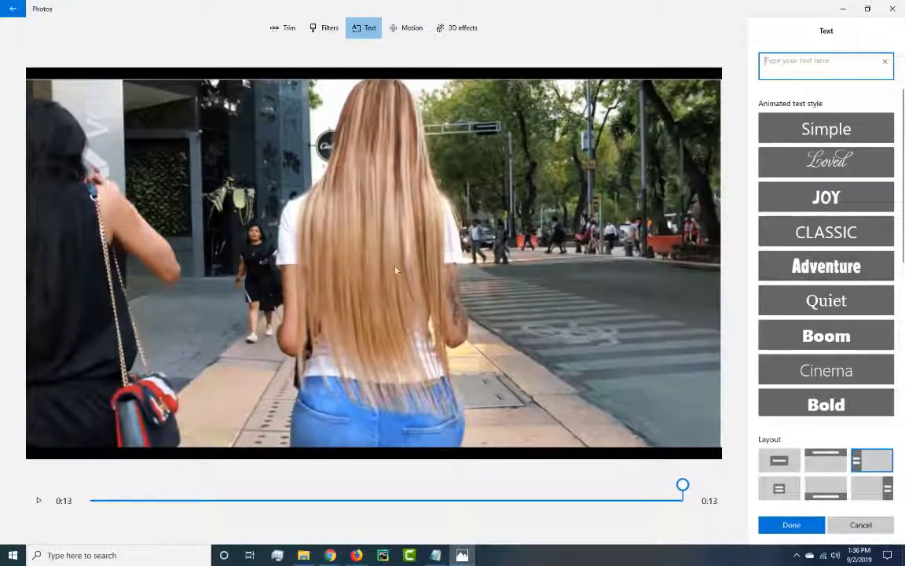
- Add the text "Booty" to the clip in the Adventure animated style, using the centred layout with a frame around the picture
scroll(897, 182, "down", 2)
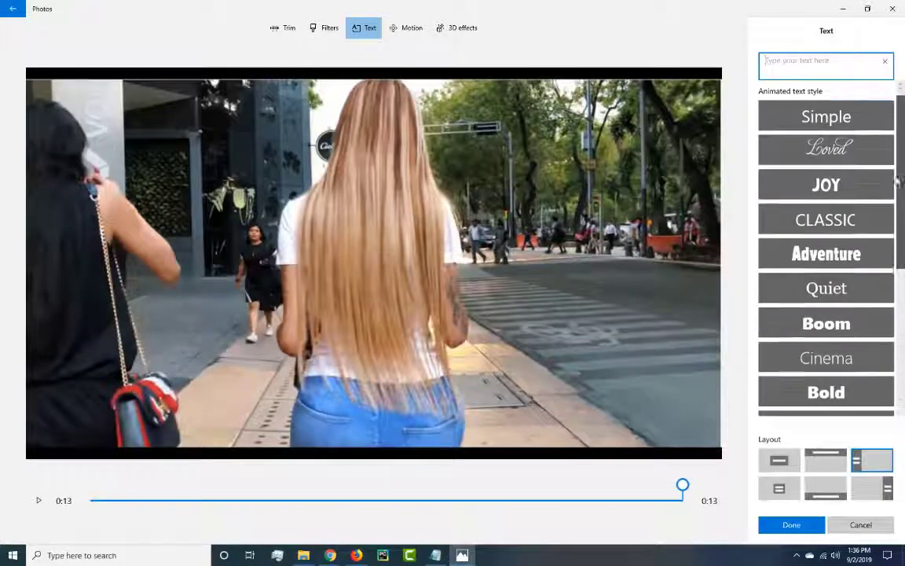
scroll(898, 182, "down", 5)
scroll(902, 189, "up", 4)
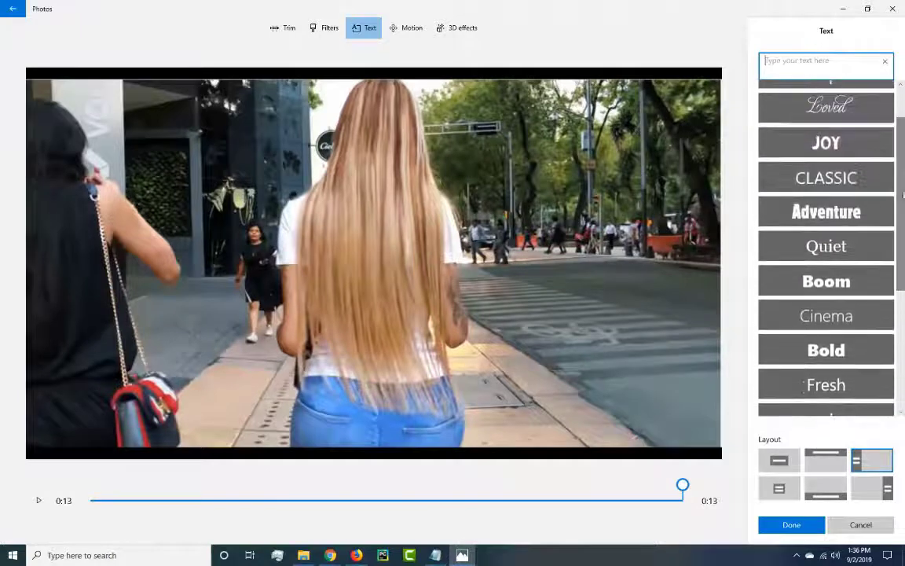
left_click(826, 211)
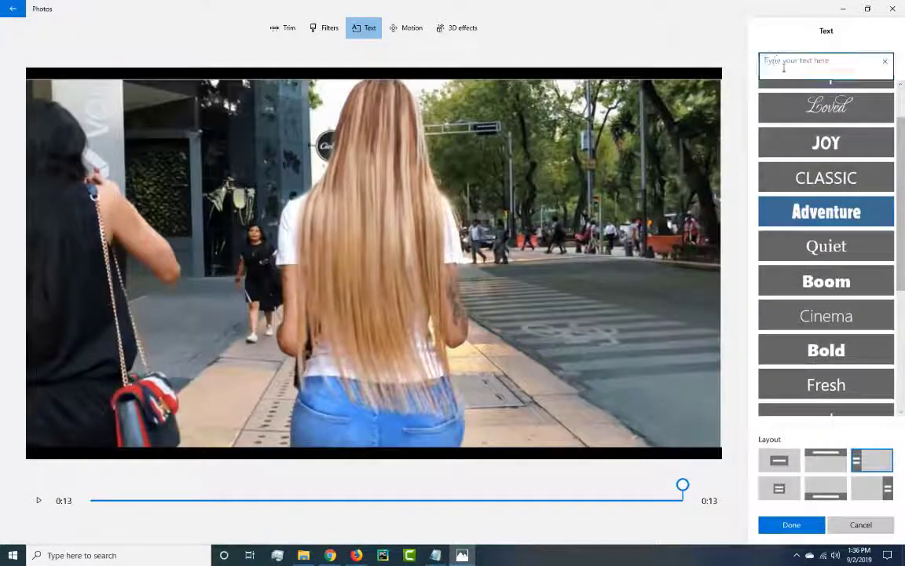
type("Bac")
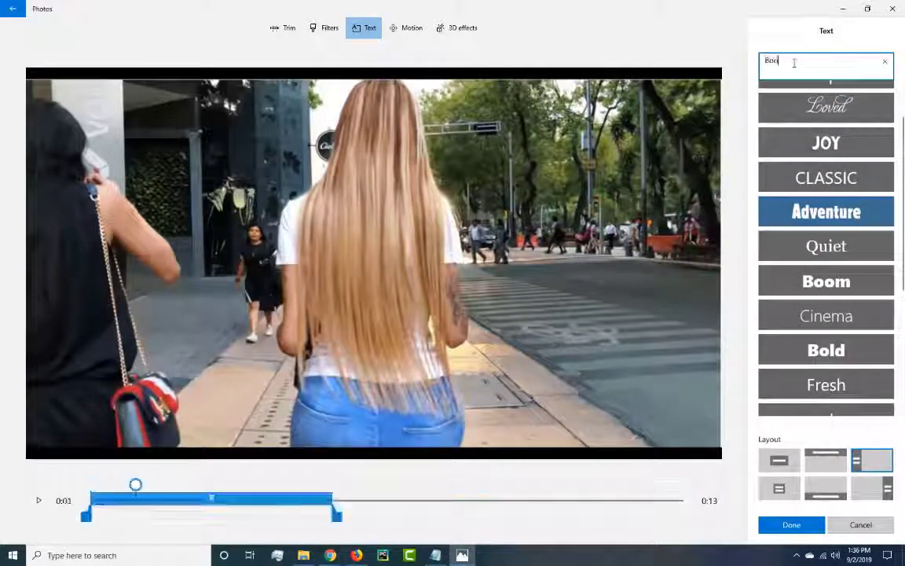
type("ty")
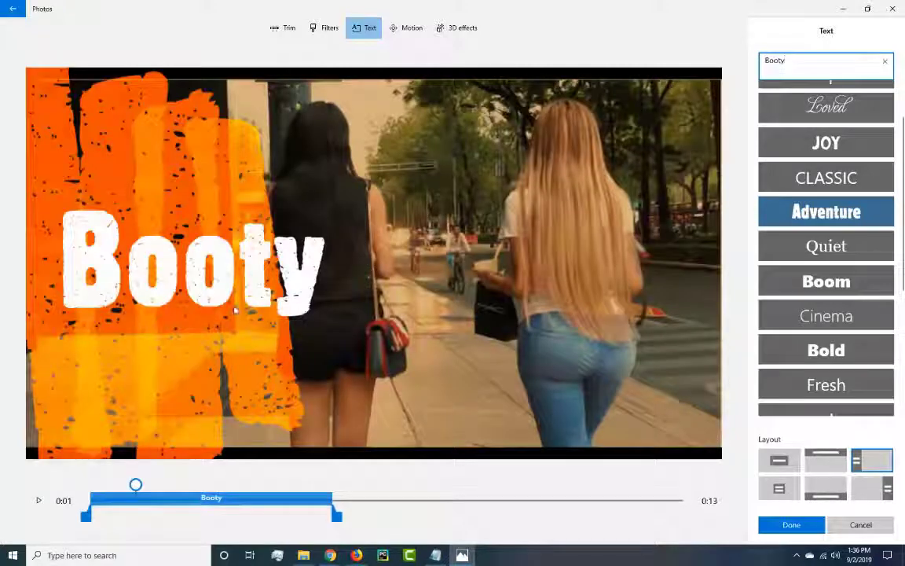
left_click(340, 271)
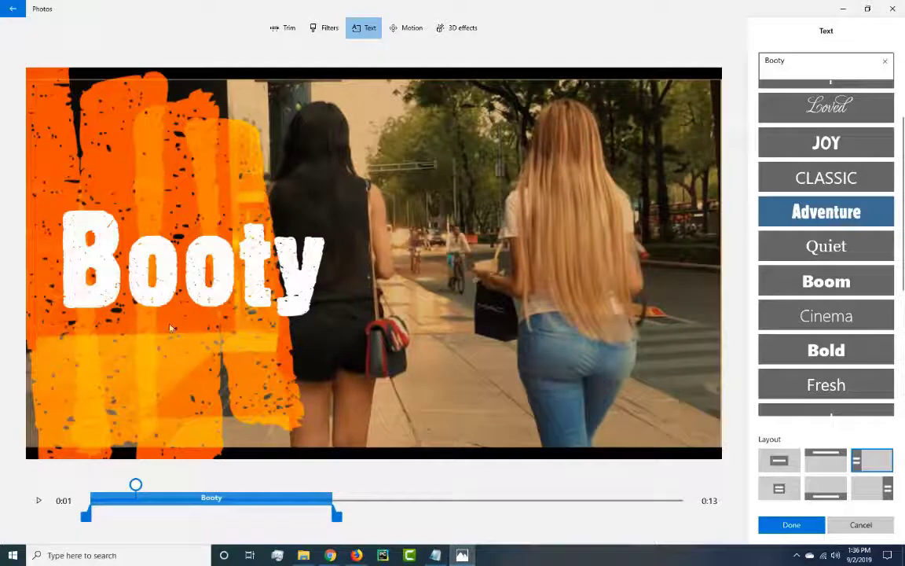
left_click(830, 491)
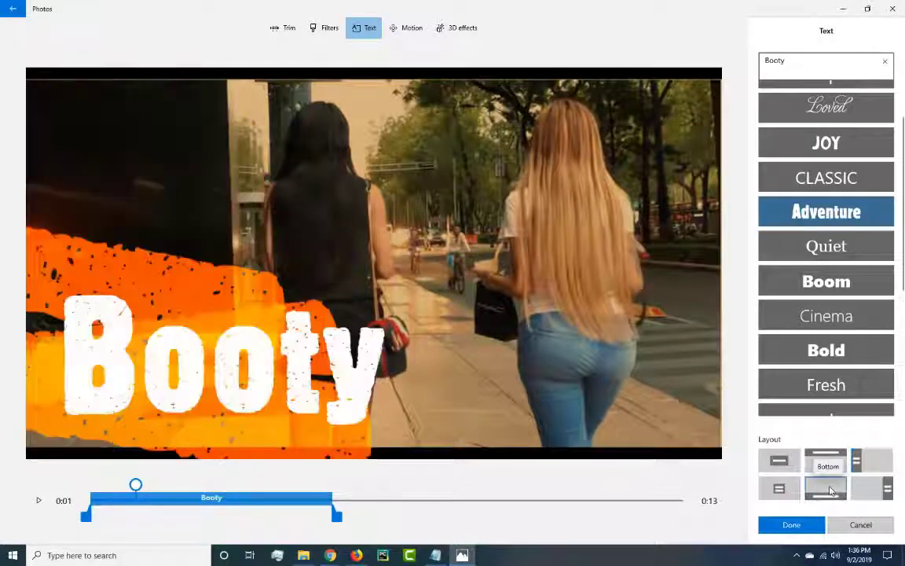
left_click(780, 490)
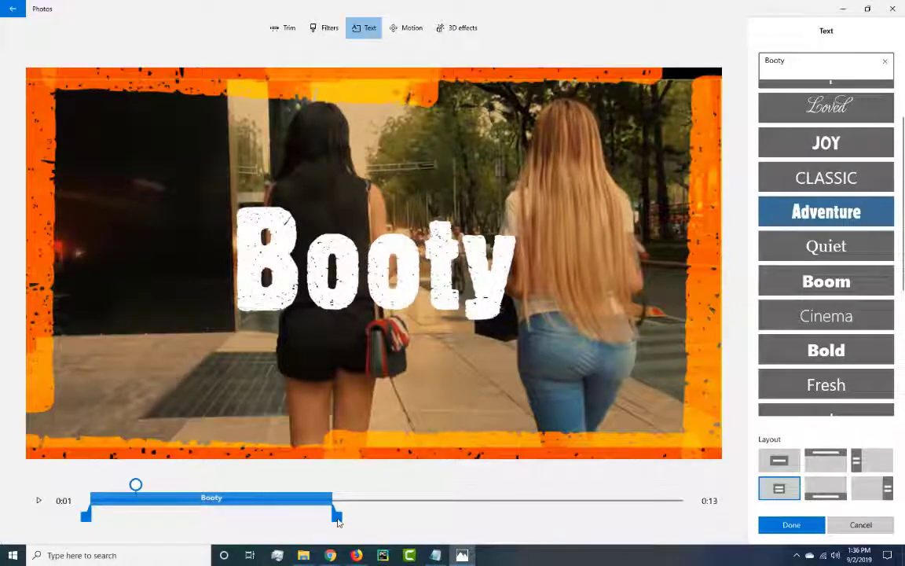
- Extend the text's time span to the clip's end at 0:13, preview it and apply the text edit
left_click_drag(338, 520, 688, 520)
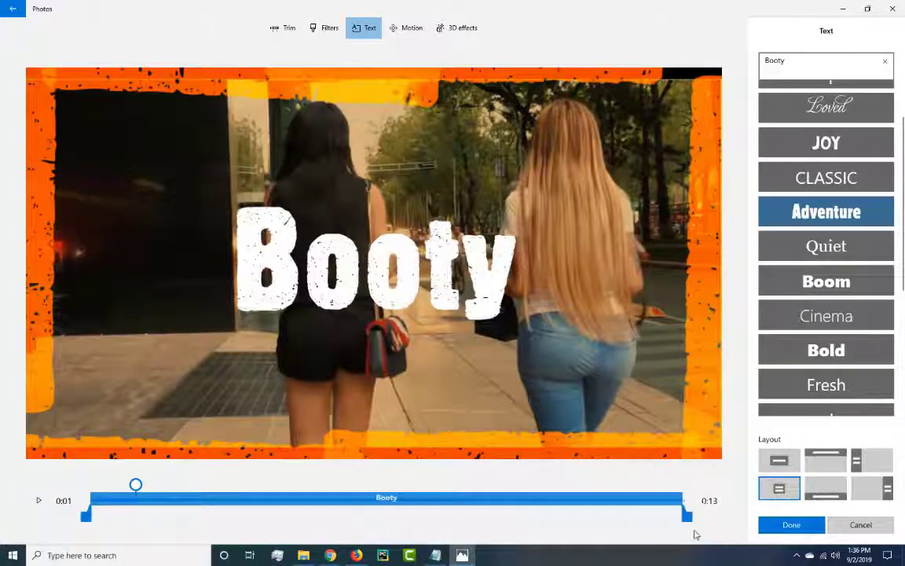
left_click(38, 505)
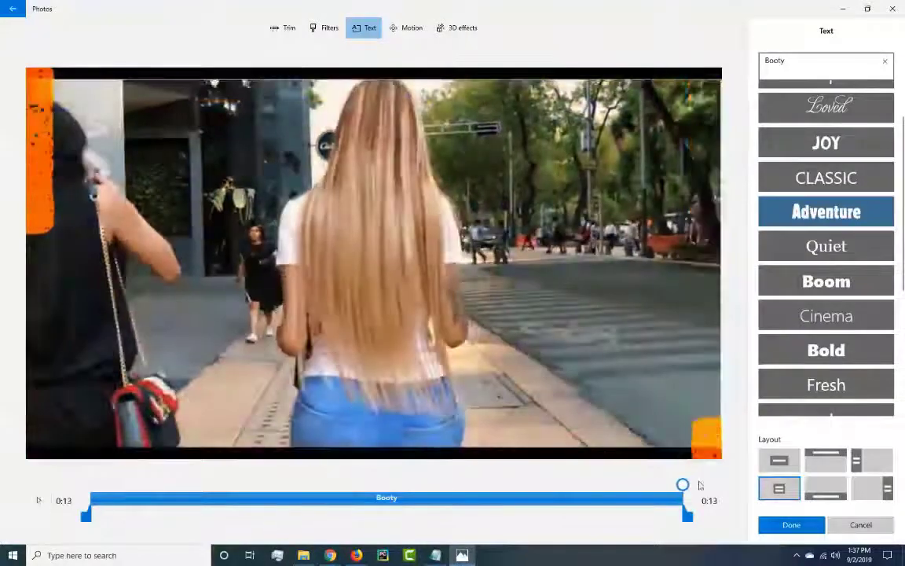
left_click(787, 525)
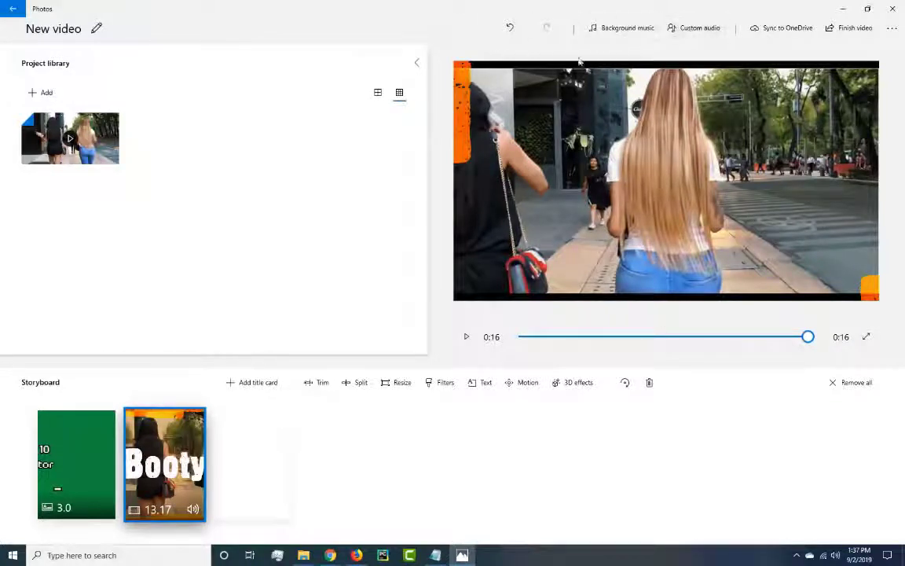
- Browse the available background music tracks and close the selection without choosing one
left_click(620, 28)
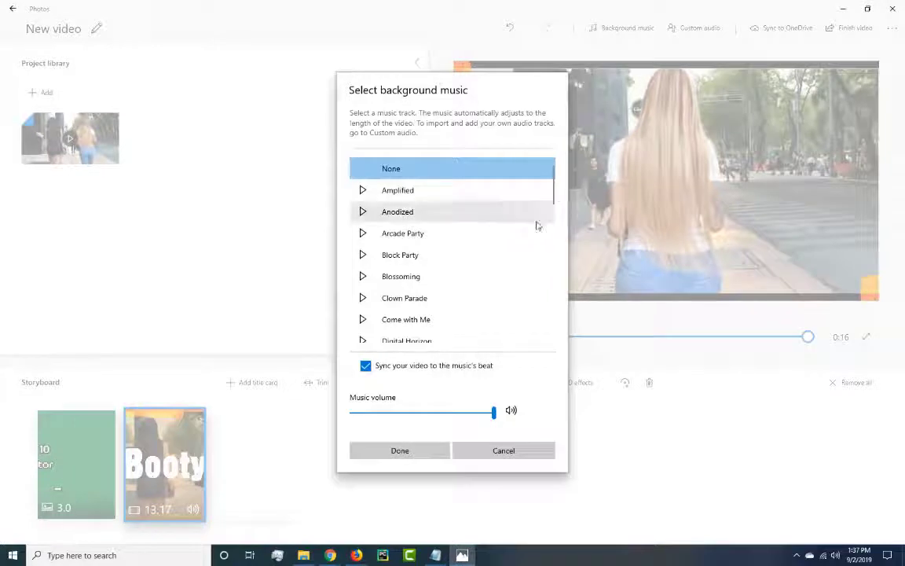
scroll(540, 239, "down", 5)
scroll(431, 257, "down", 6)
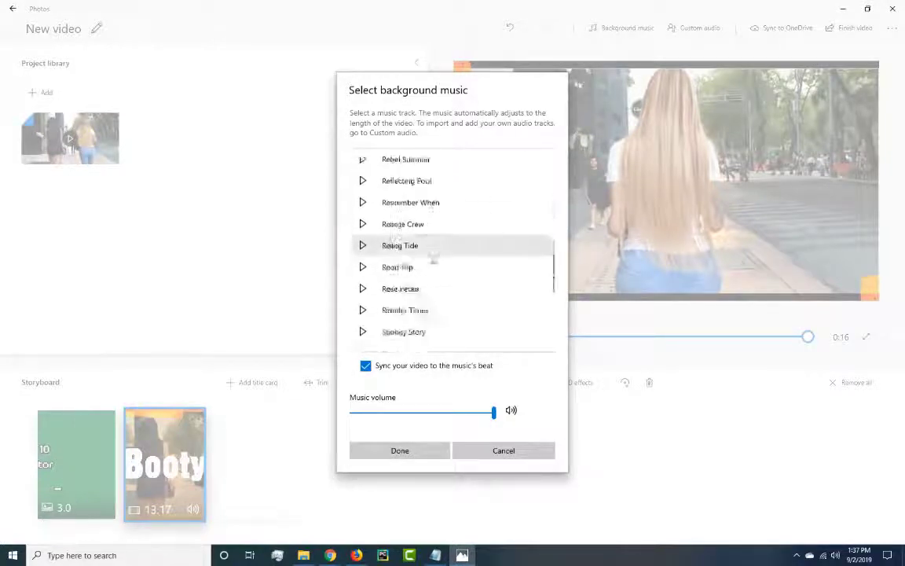
scroll(436, 258, "down", 1)
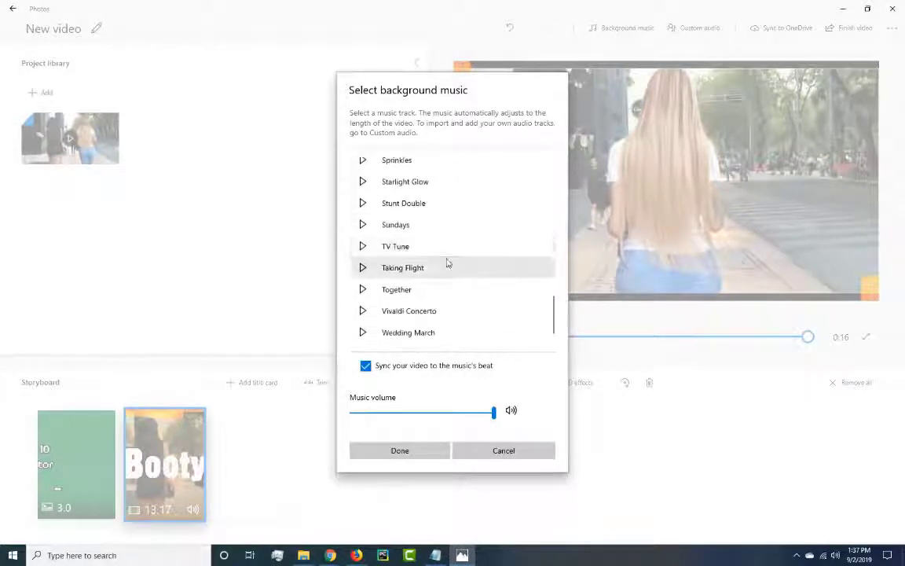
scroll(445, 259, "up", 6)
scroll(454, 249, "up", 5)
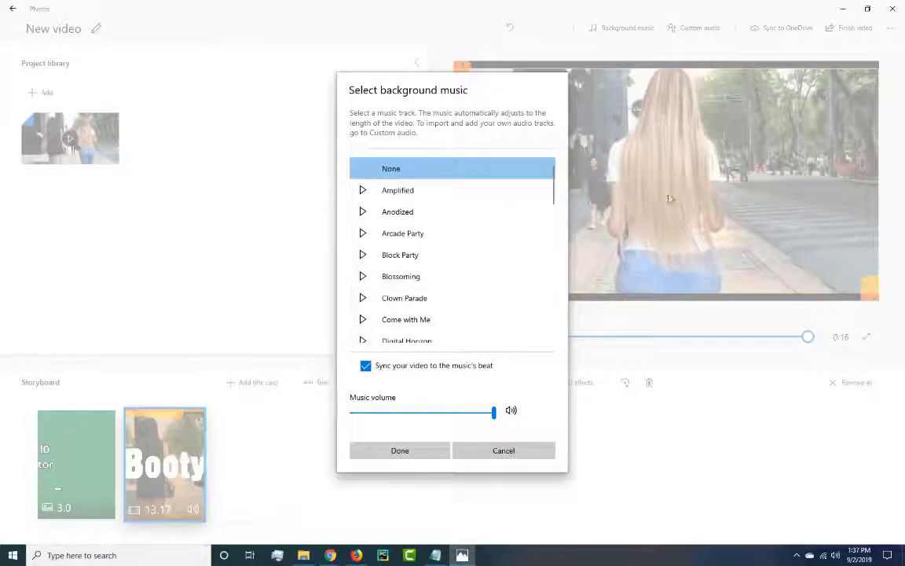
left_click(507, 450)
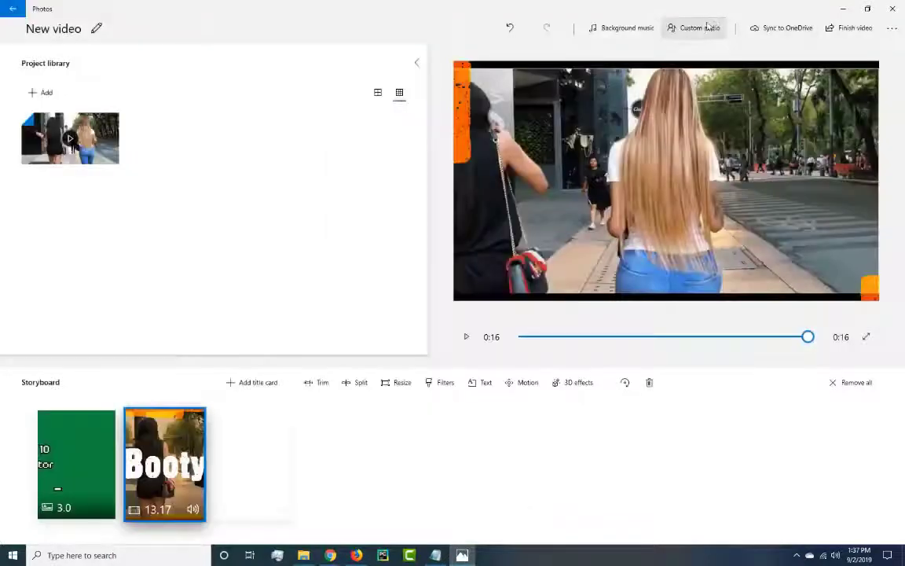
- Add "Pat Benatar - In The Heat Of The Night.wav" from the Music > Video Projects folder as custom audio
left_click(700, 28)
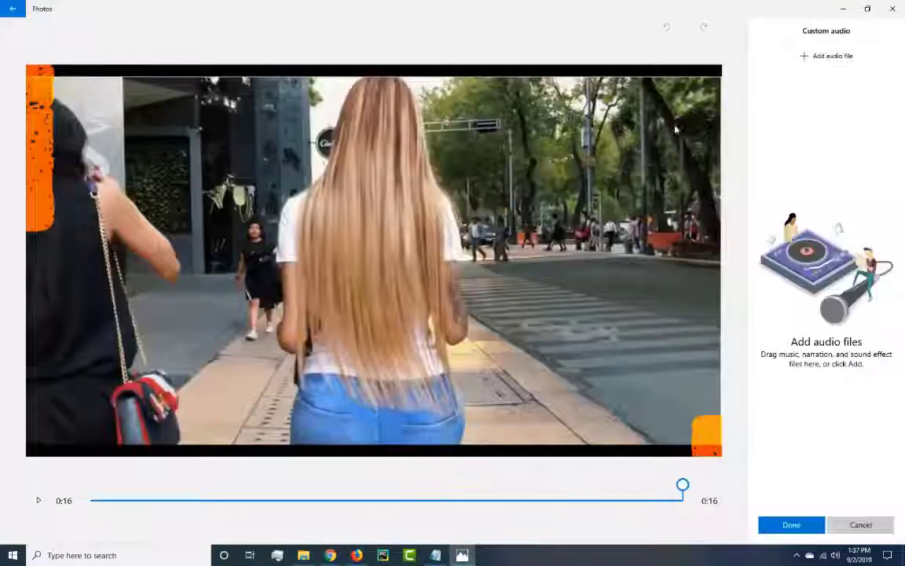
left_click(815, 57)
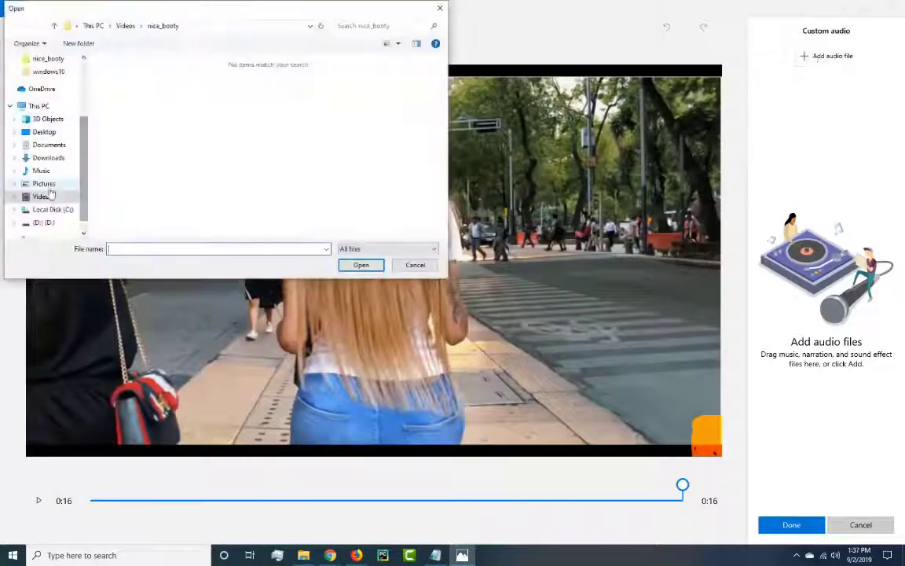
left_click(41, 171)
left_click(137, 109)
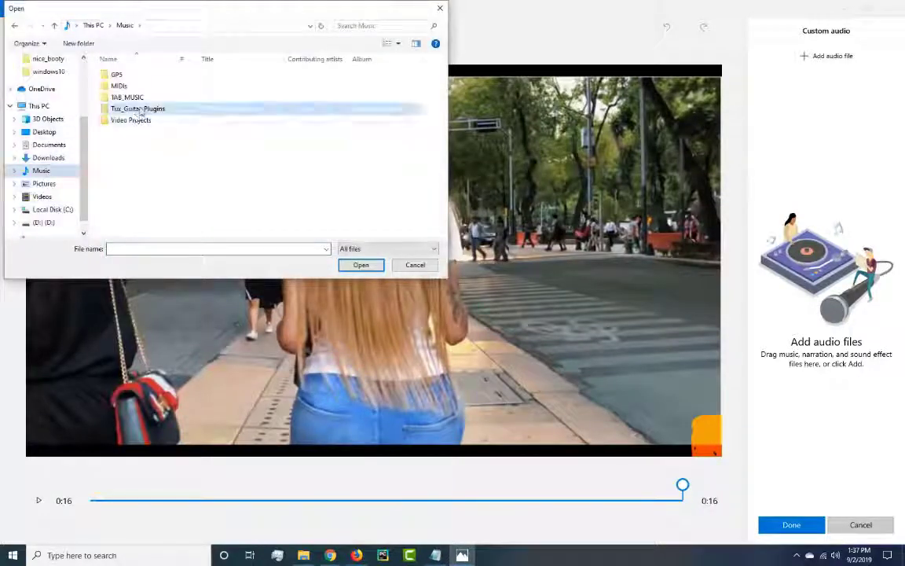
double_click(134, 97)
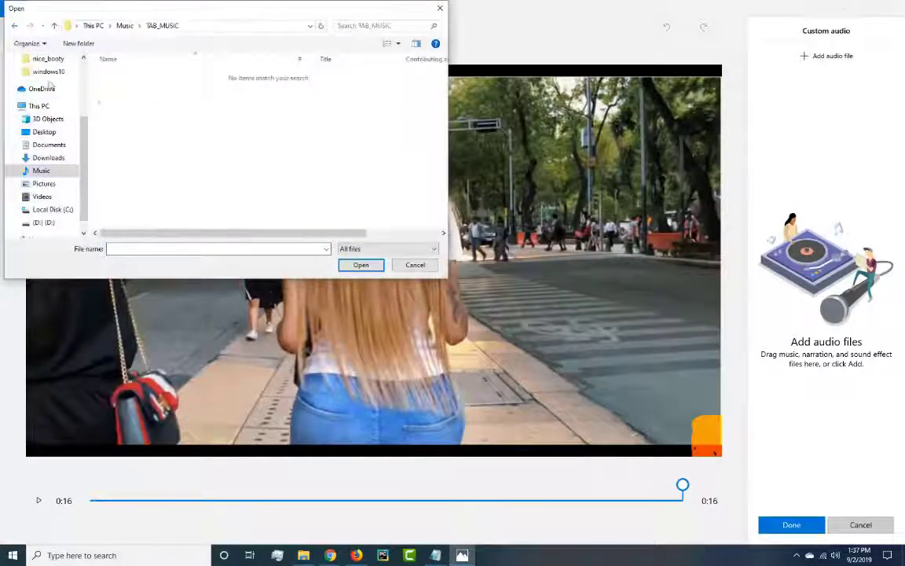
left_click(14, 26)
double_click(125, 107)
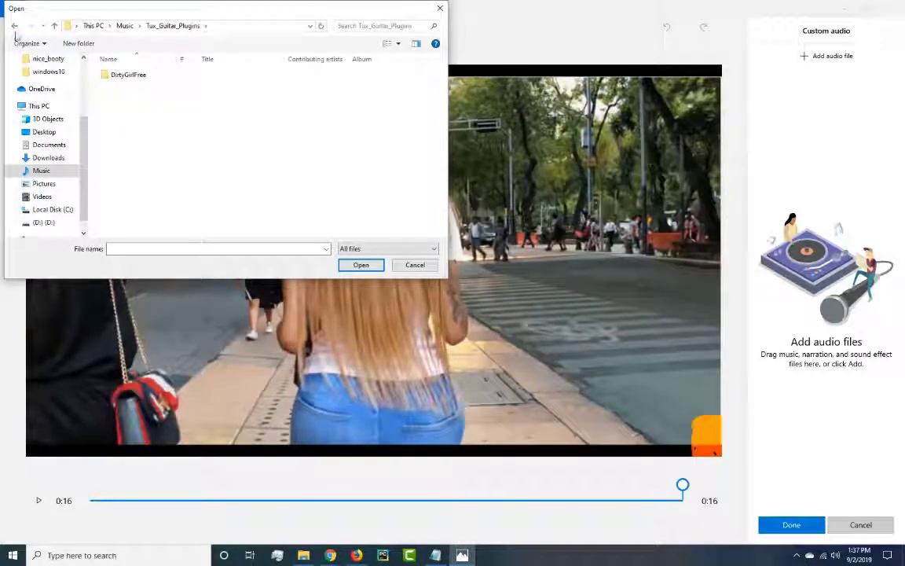
left_click(14, 25)
double_click(142, 120)
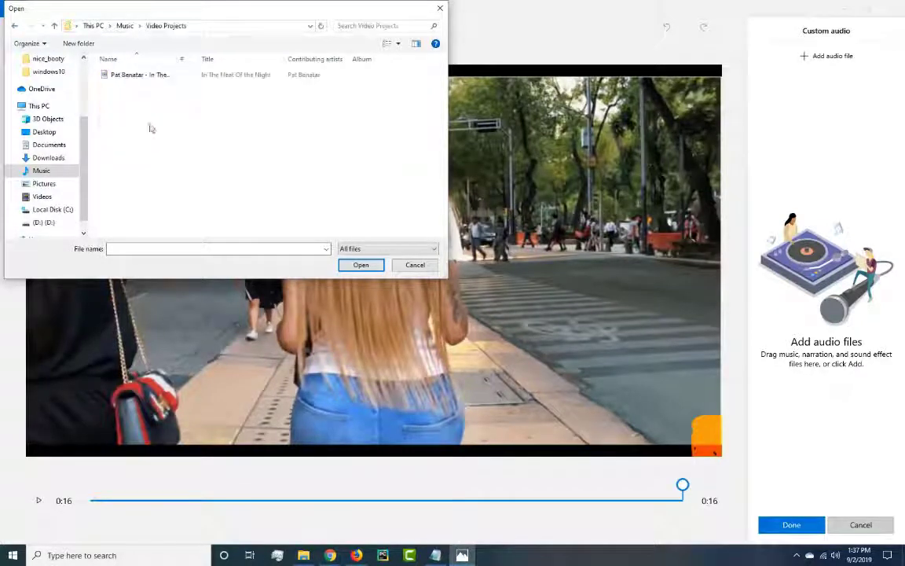
left_click(155, 76)
left_click(357, 264)
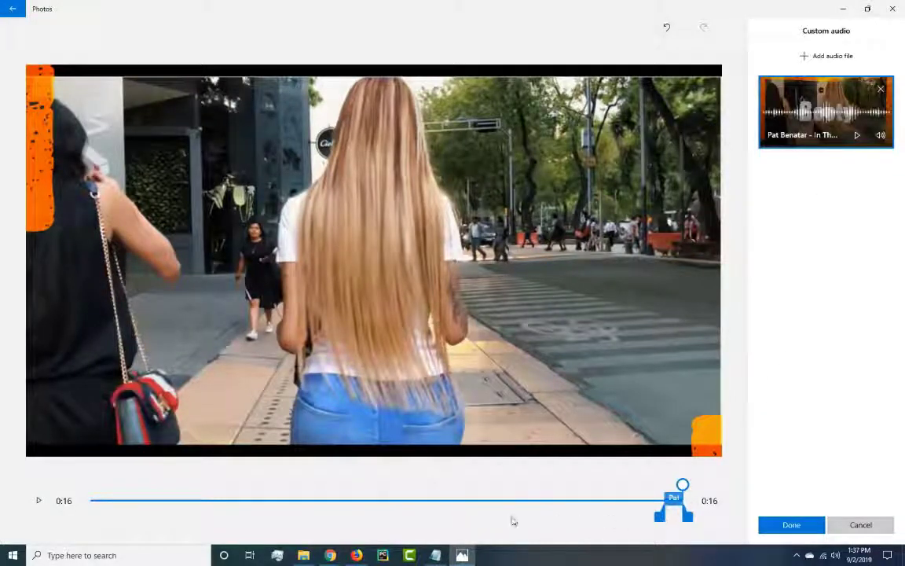
- Shift the audio track to start at 0:00 so it spans the whole video, play it back and apply the custom audio
left_click_drag(674, 503, 70, 496)
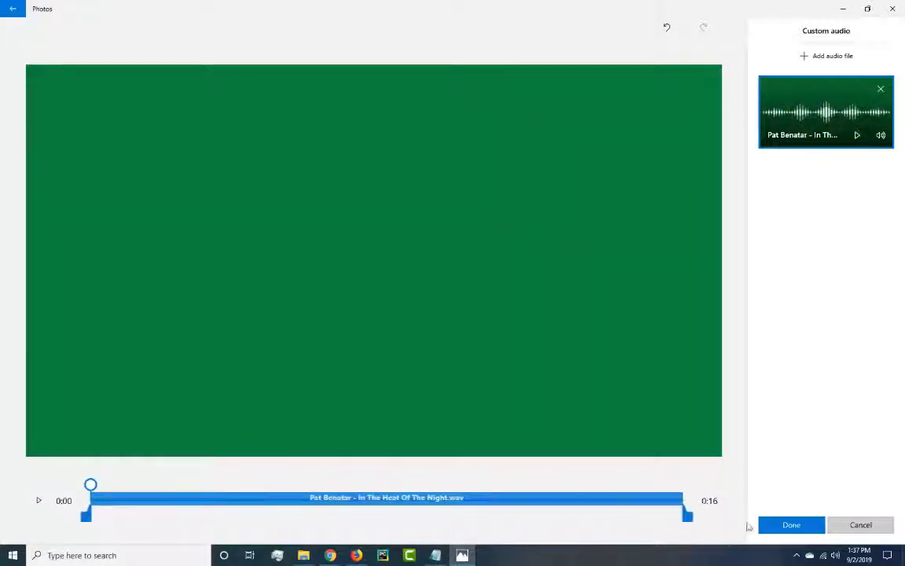
left_click(38, 501)
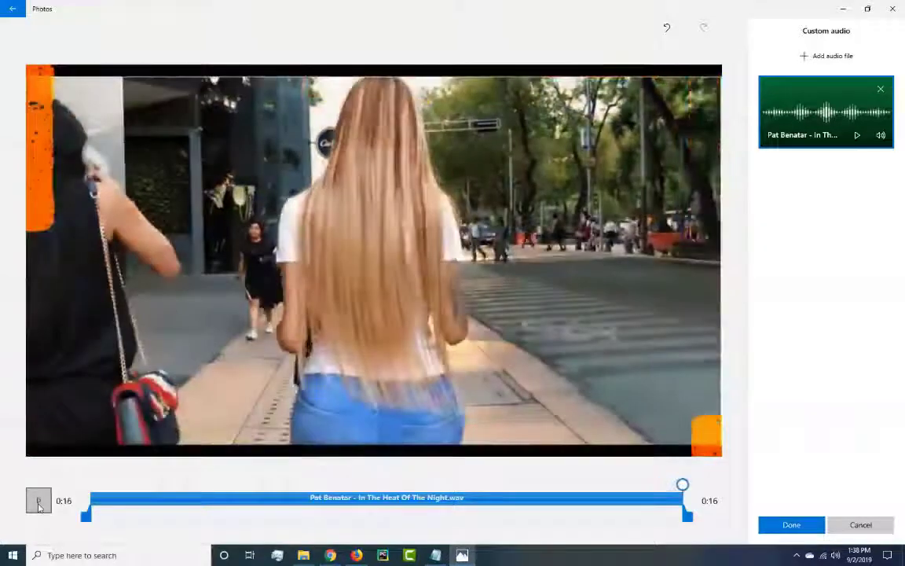
left_click(807, 526)
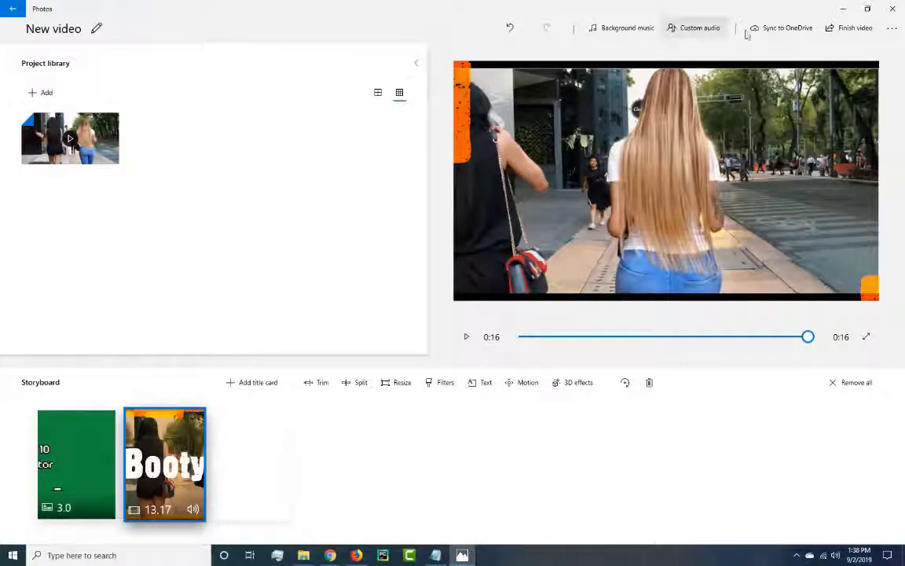
left_click(39, 92)
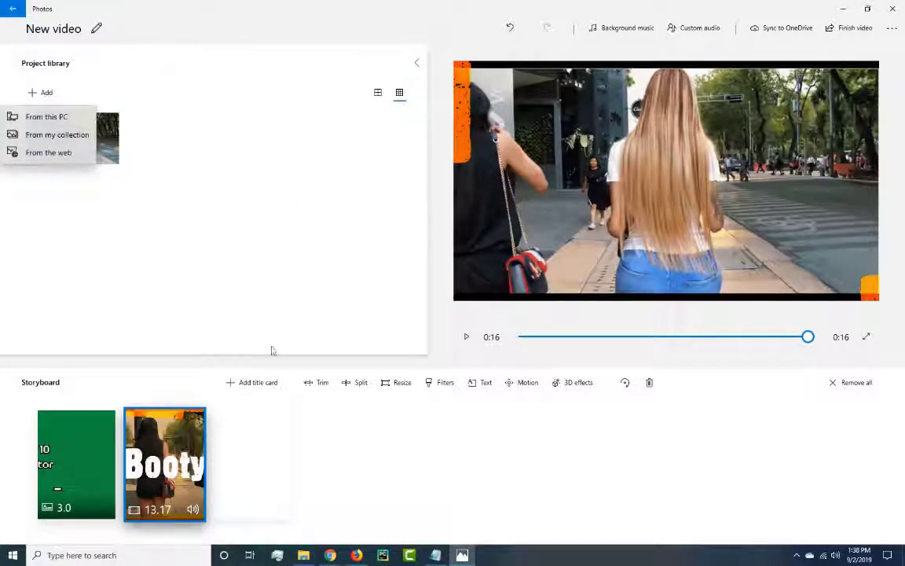
left_click(291, 246)
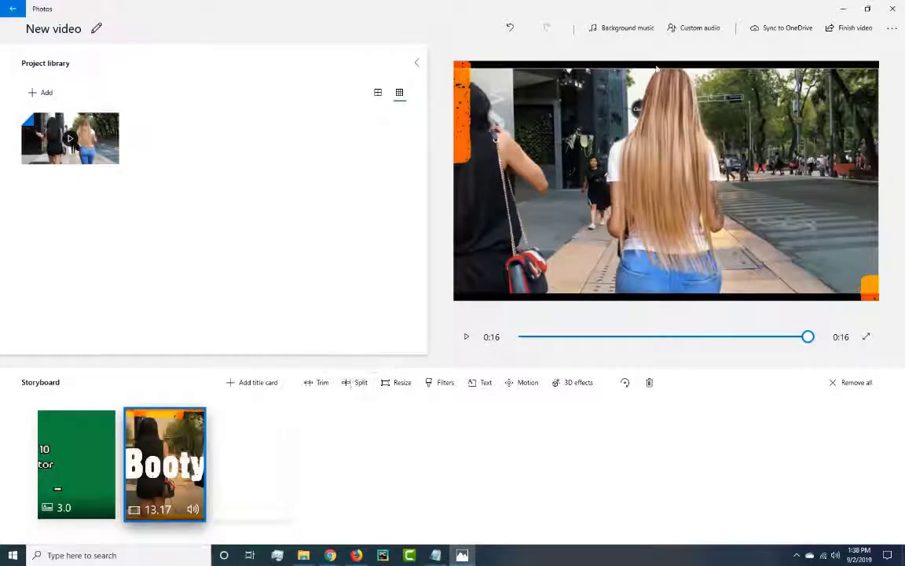
- Review the additional encoding options and start exporting the finished video at High 1080p quality
left_click(859, 30)
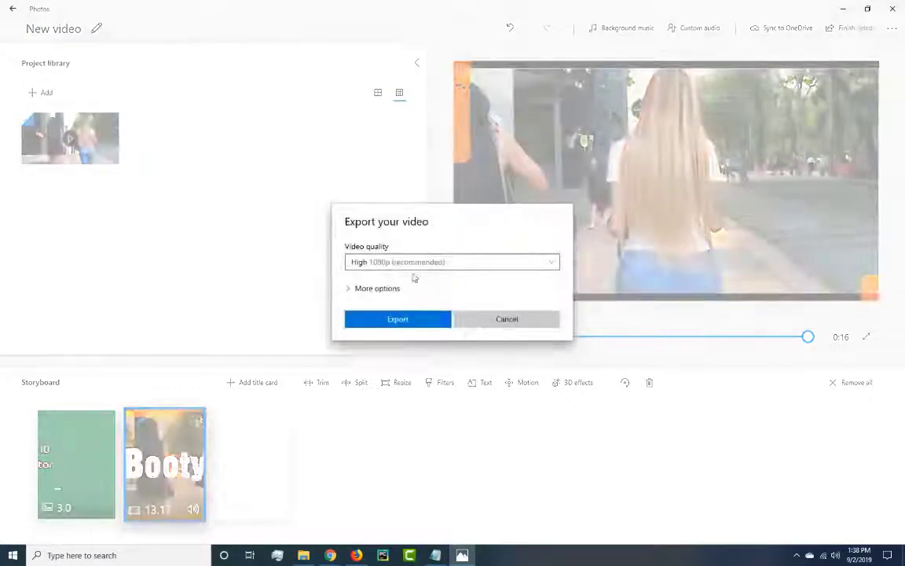
left_click(350, 289)
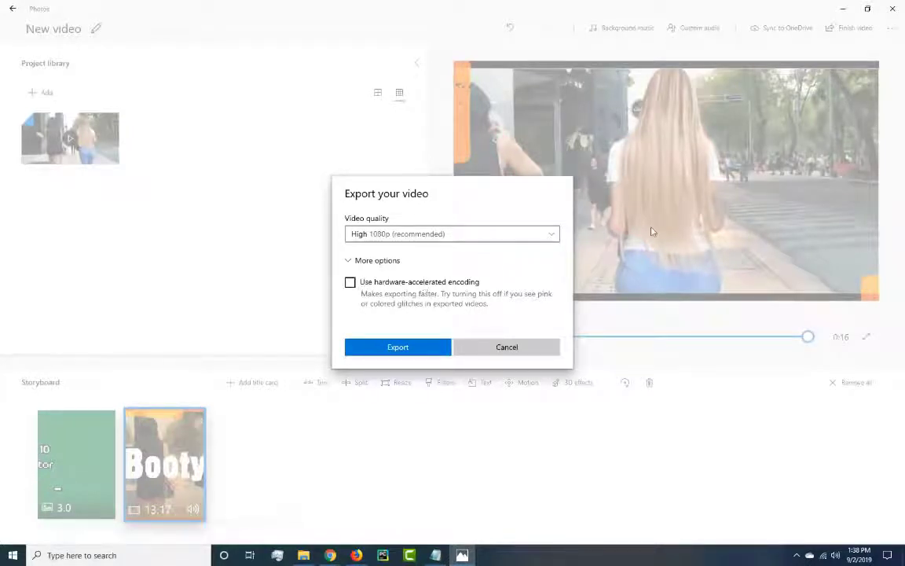
left_click(349, 262)
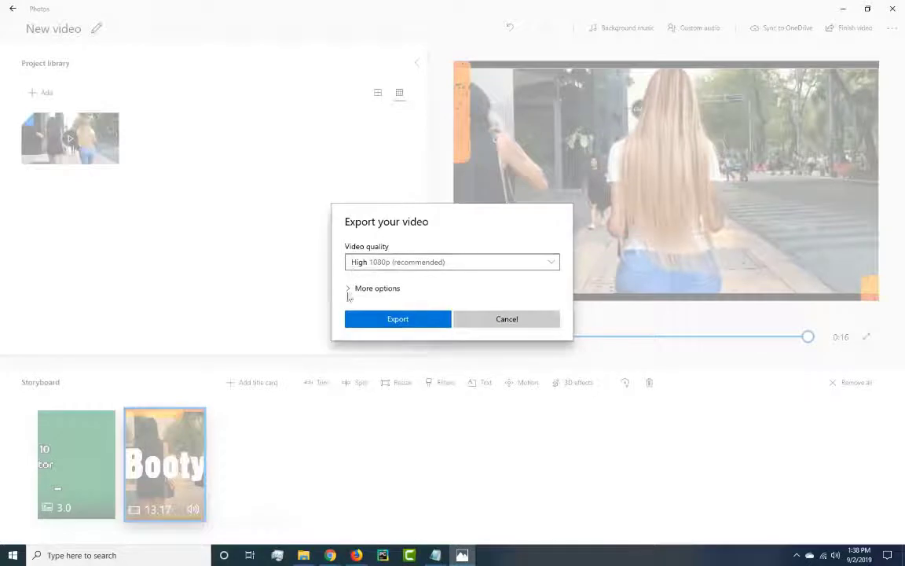
left_click(348, 287)
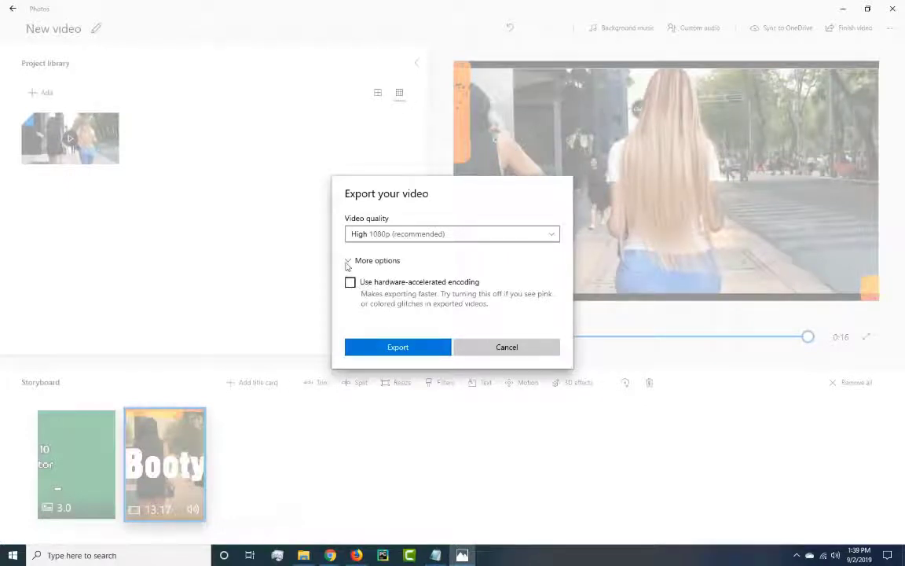
left_click(348, 262)
left_click(386, 319)
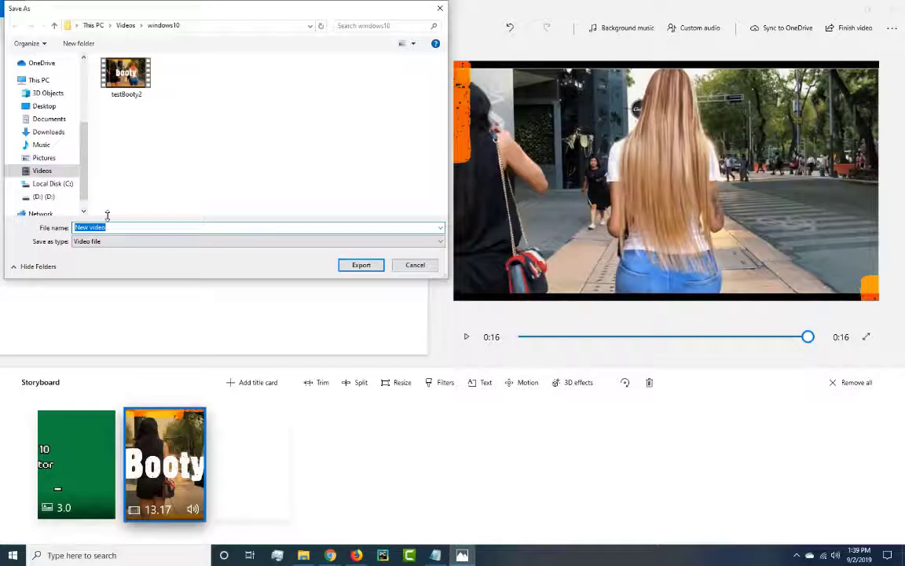
- Name the exported video file "newfile" and save it in the Videos > windows10 folder
type("newfile")
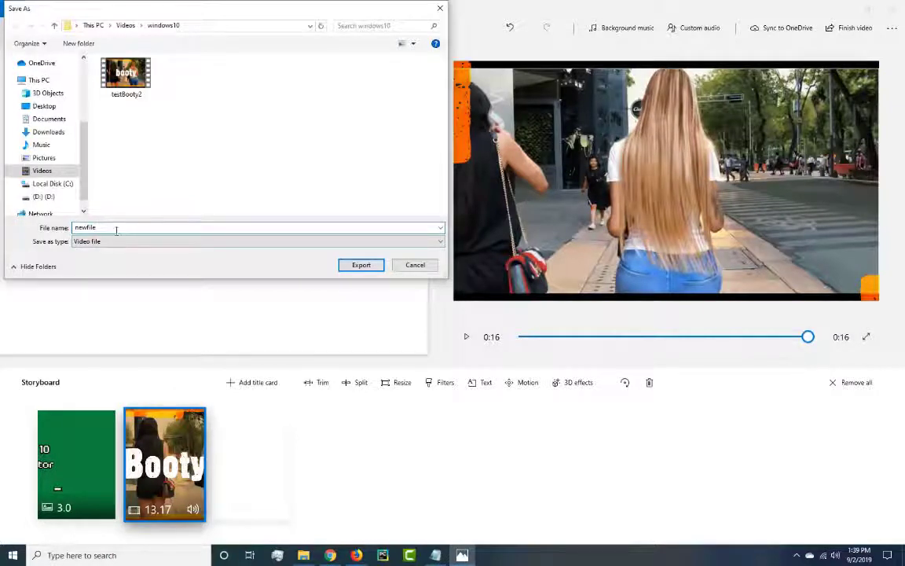
double_click(109, 227)
left_click(146, 229)
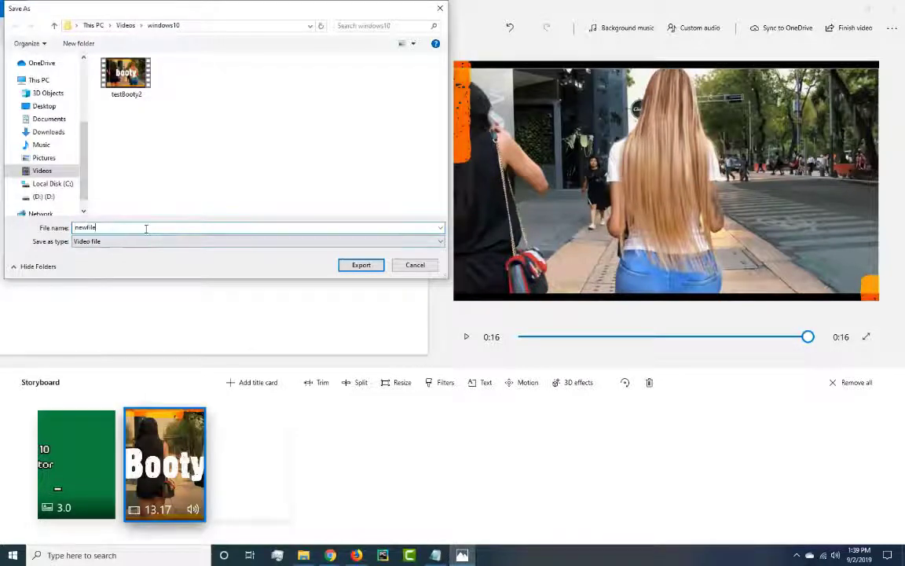
left_click(363, 265)
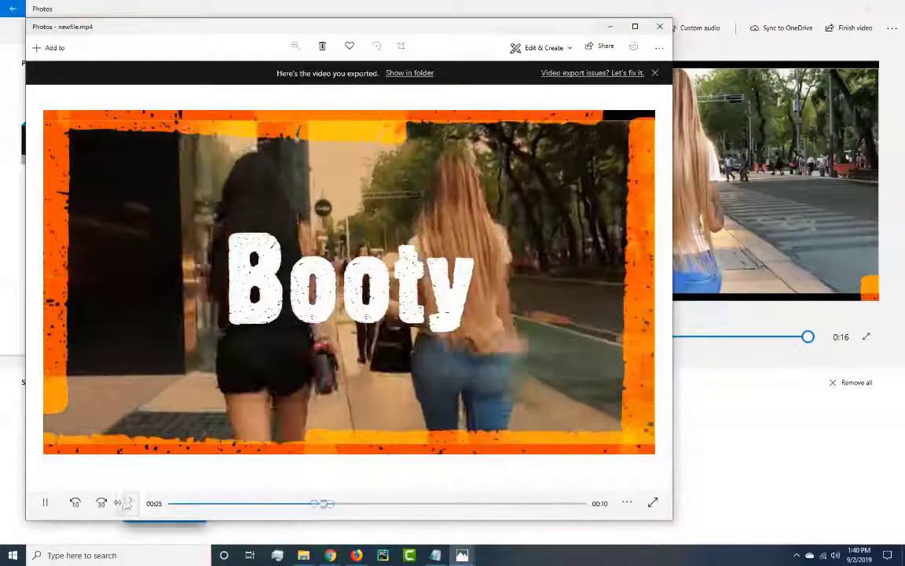
- Lower the playback volume of the exported newfile.mp4 to 44 while it plays
left_click(120, 504)
left_click(149, 469)
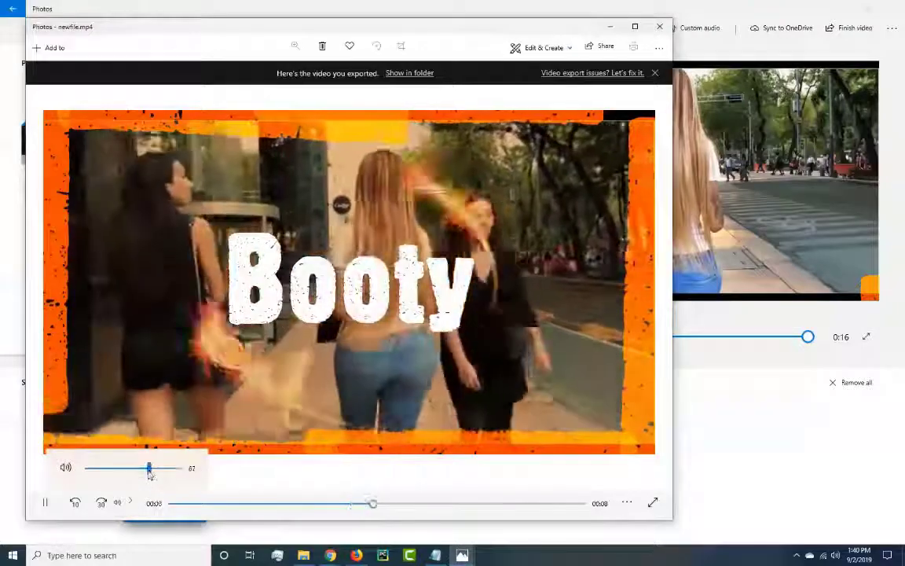
left_click_drag(148, 469, 129, 469)
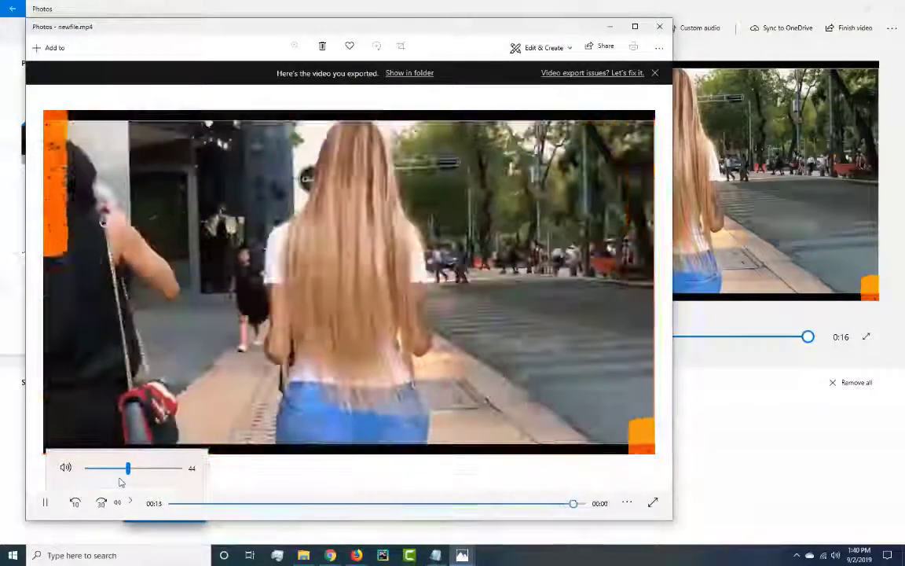
- Close the exported video's preview window and the video editor
left_click(660, 26)
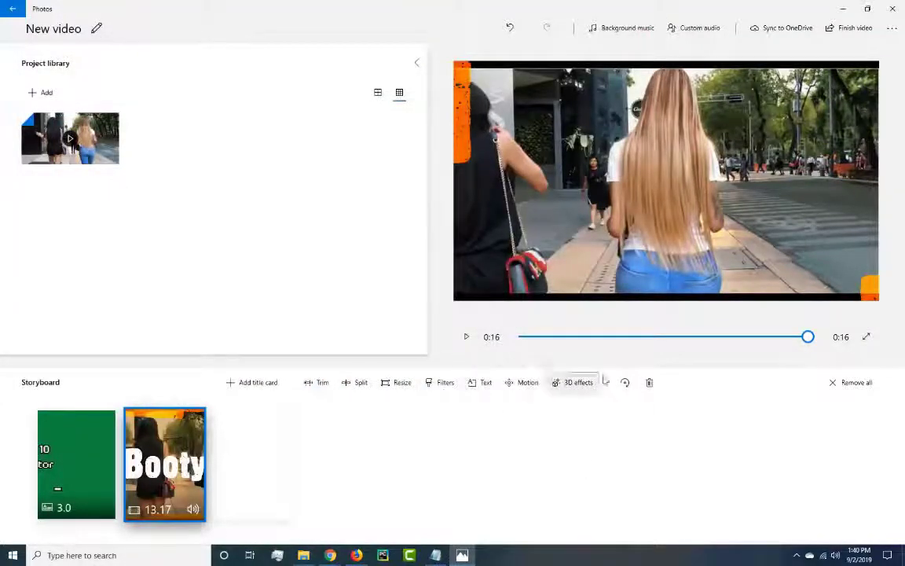
left_click(898, 8)
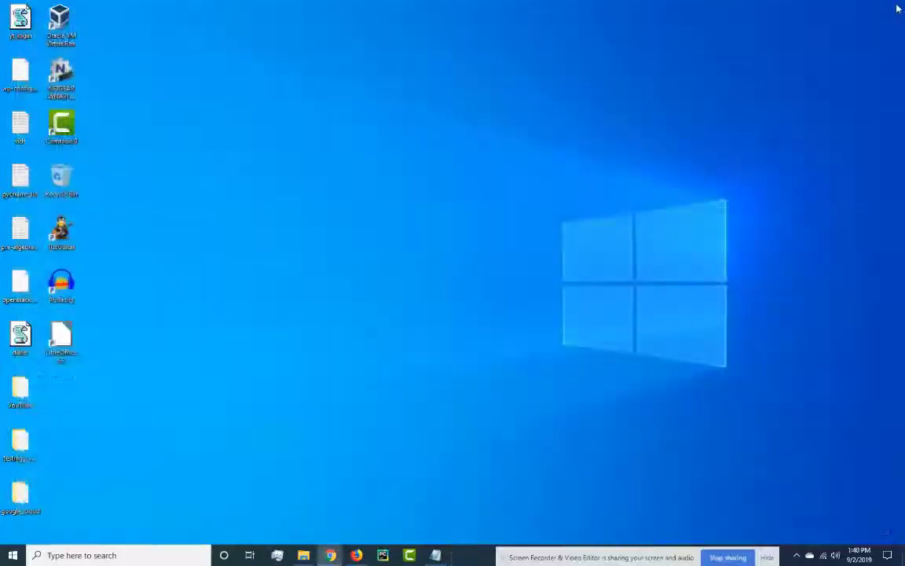